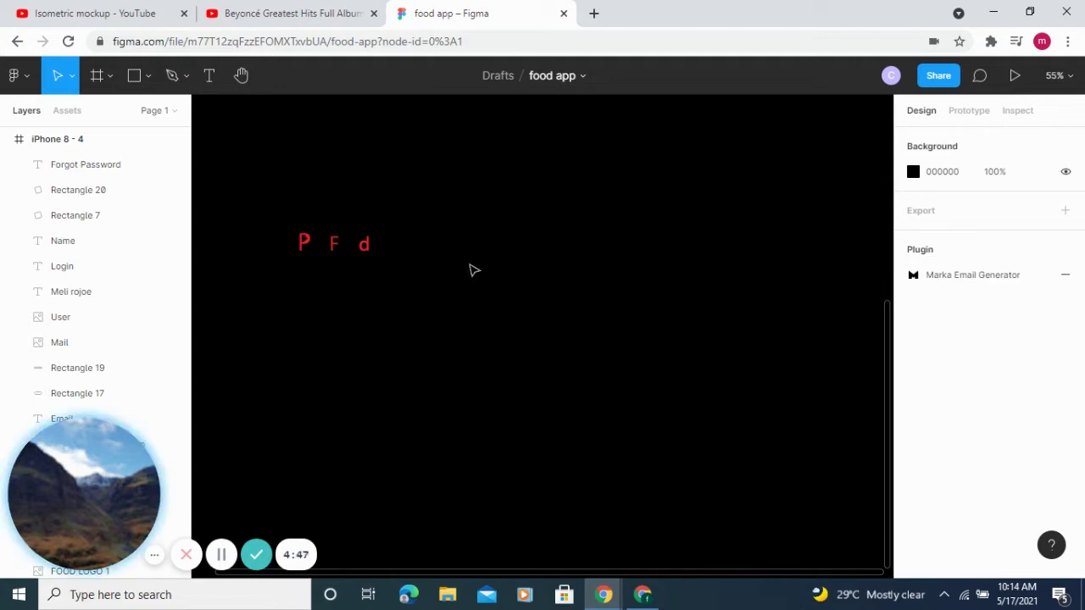
Add a new blank frame using the iPhone 8 phone preset (375×667).
left_click(105, 79)
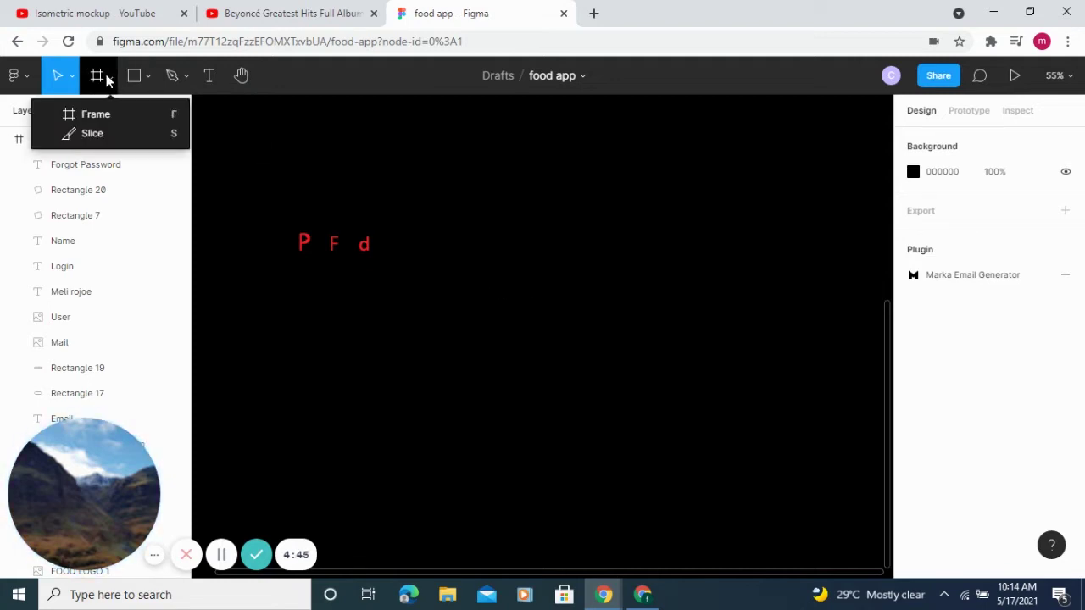
left_click(91, 112)
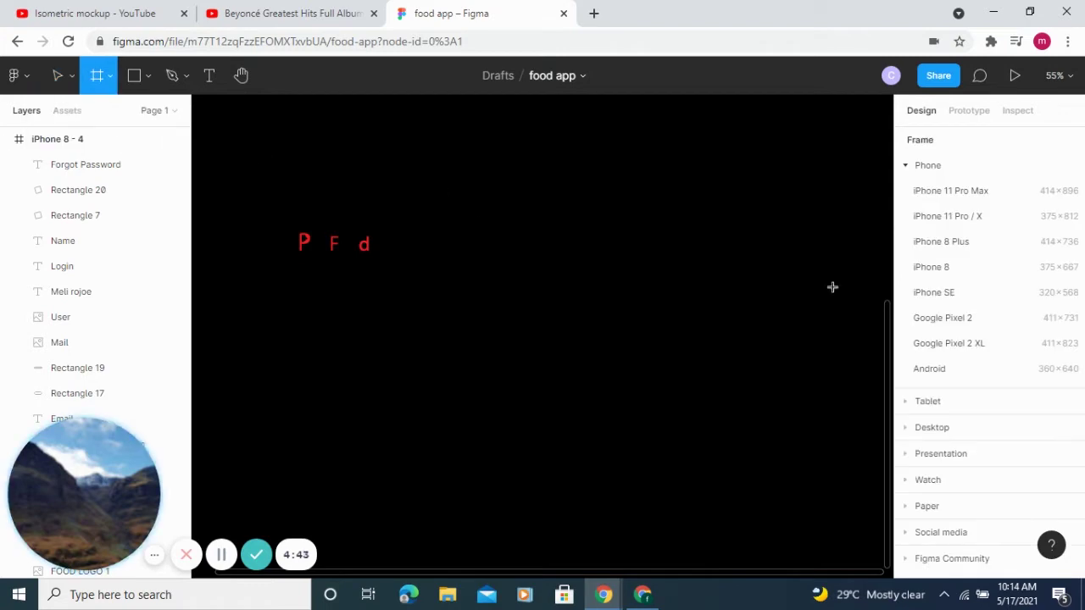
left_click(938, 268)
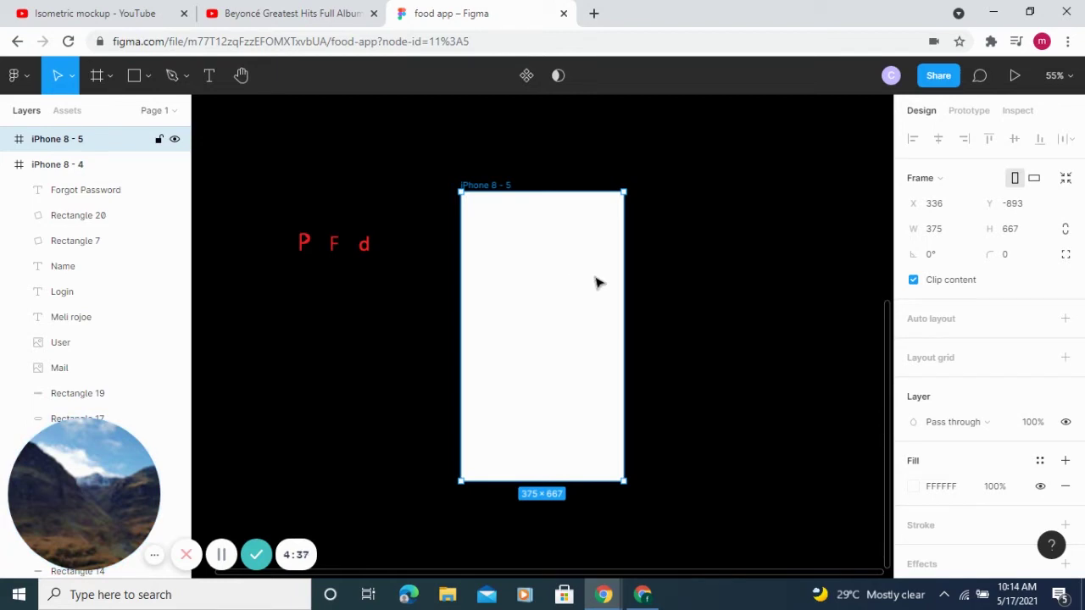
Set the corner radius of the new iPhone 8 frame to 30.
left_click(1020, 263)
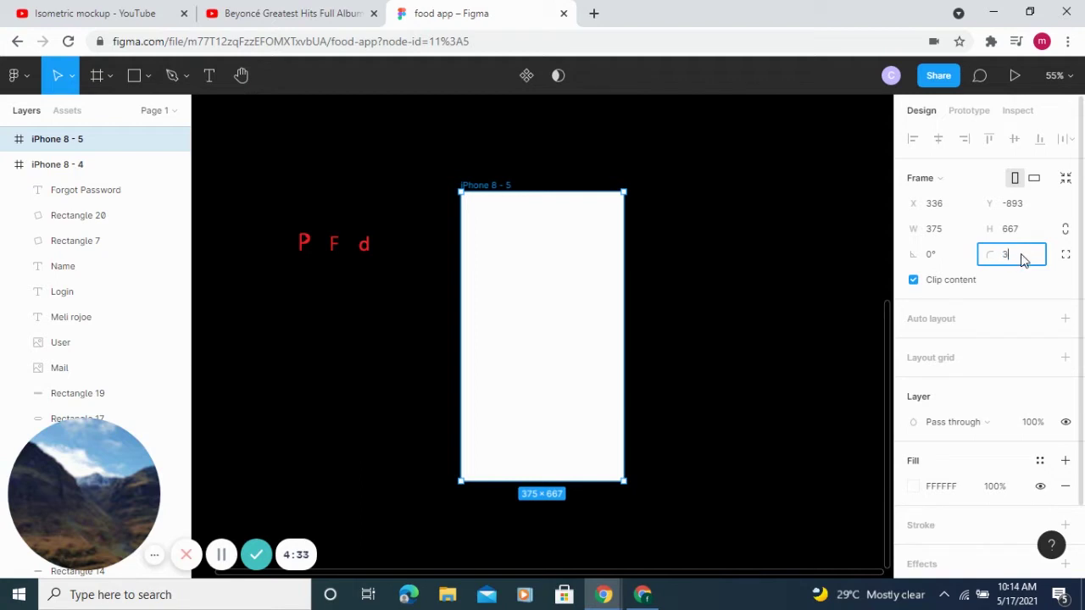
left_click(662, 272)
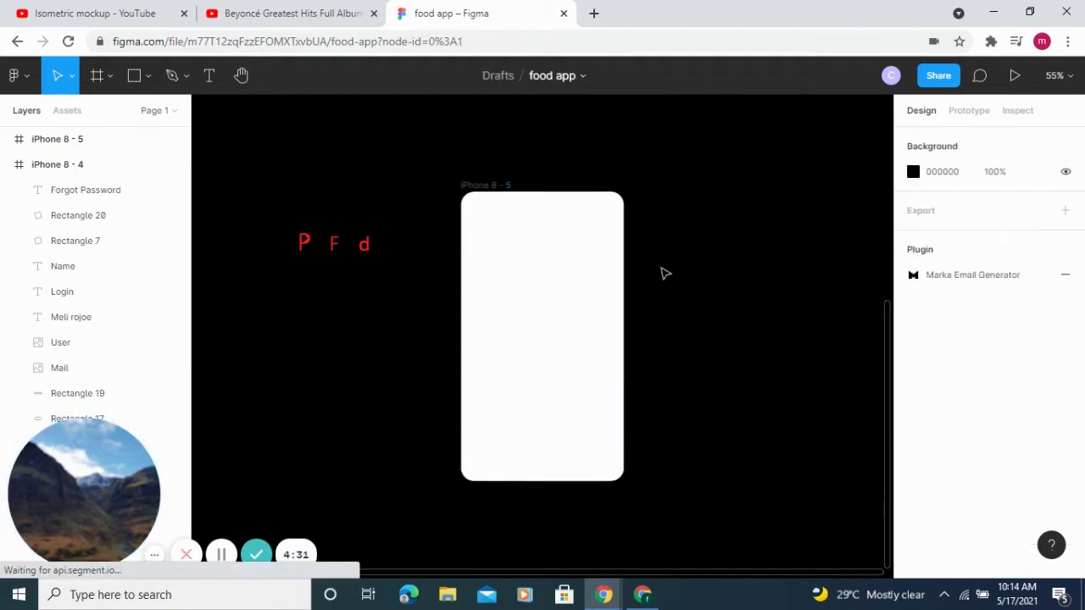
left_click(591, 278)
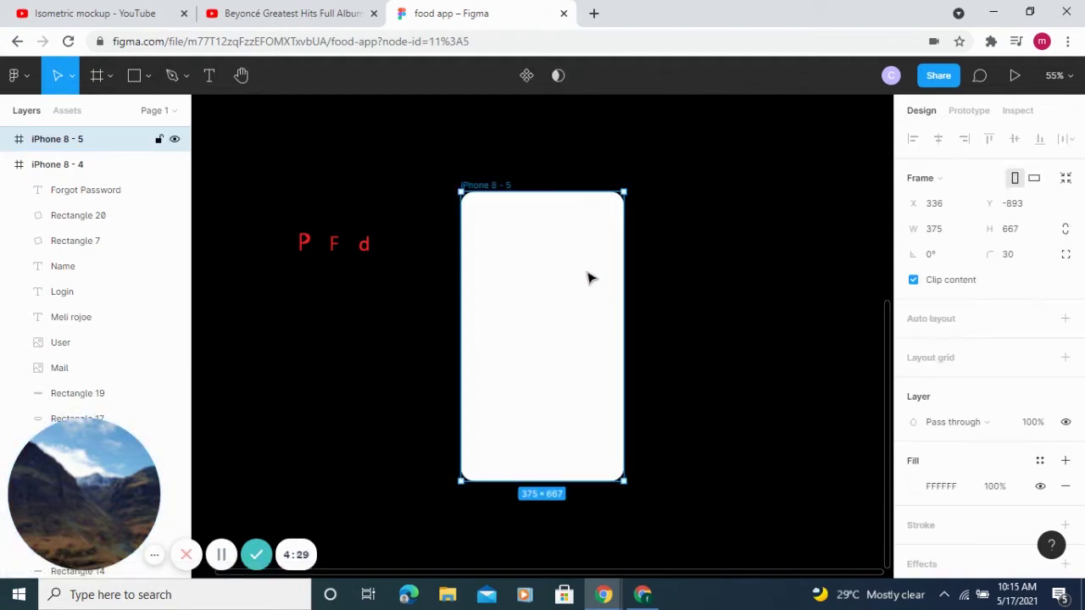
left_click(627, 263)
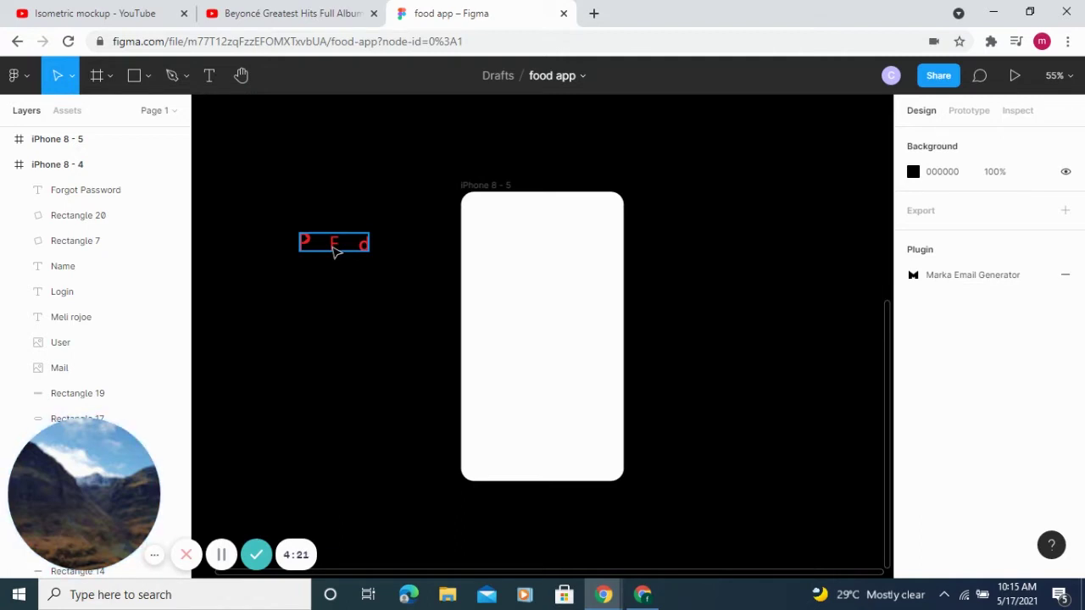
Move the PhlyFood logo to the top centre of the new frame and activate the Rectangle tool.
left_click_drag(334, 249, 540, 225)
left_click(499, 258)
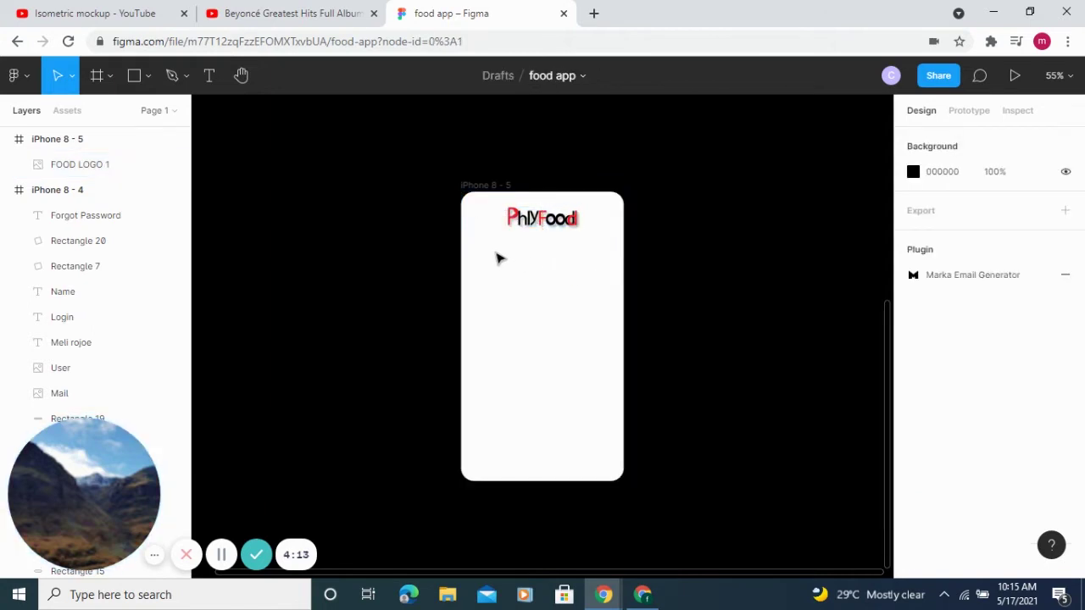
left_click(146, 76)
left_click(122, 116)
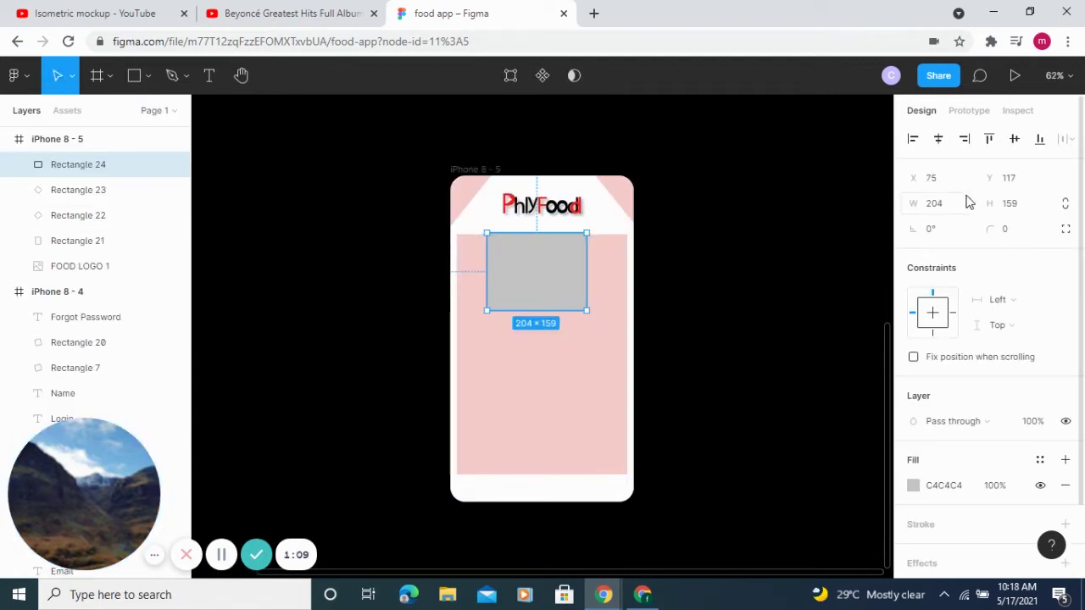
Set the grey rectangle's width to 297 and height to 212.
left_click(955, 209)
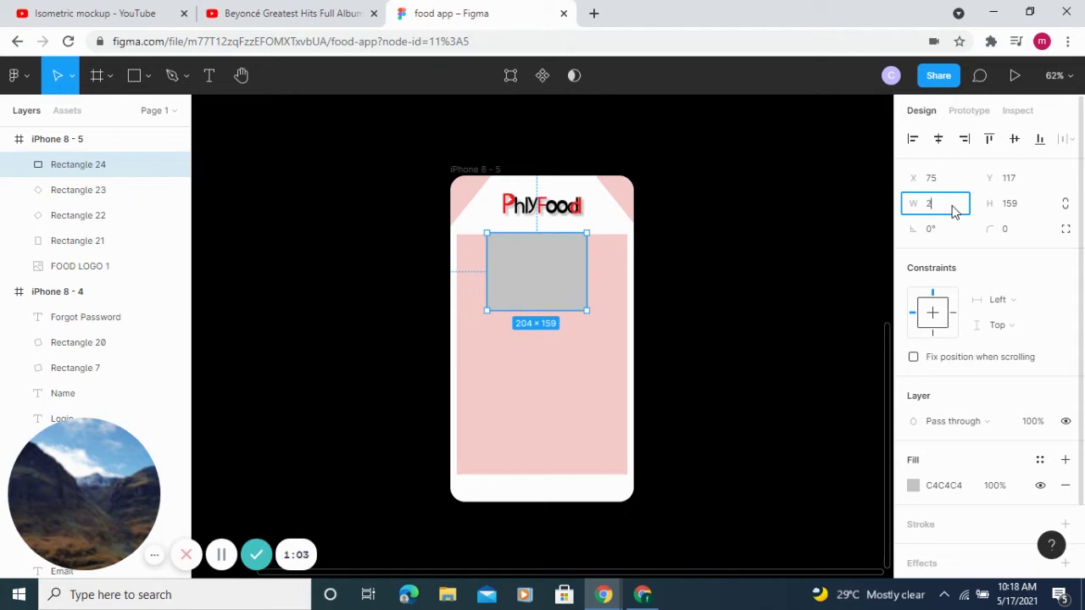
type("29")
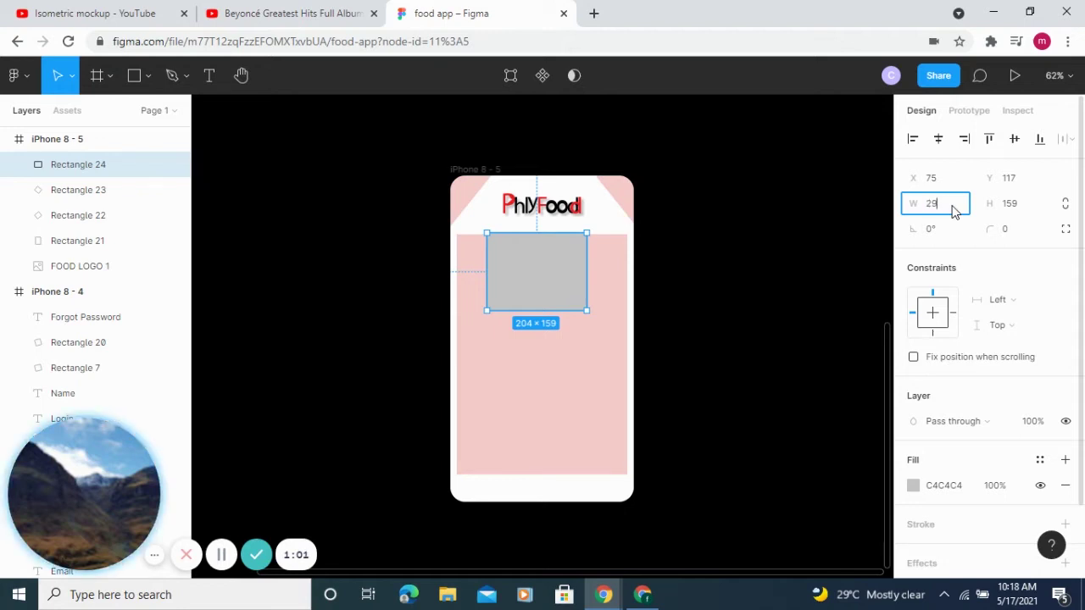
type("7")
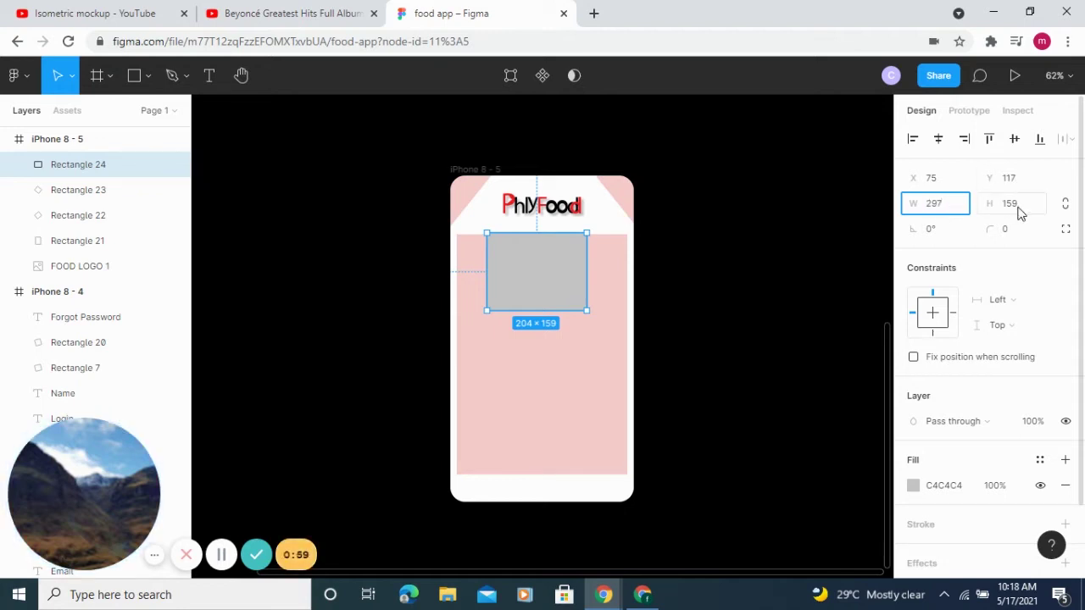
left_click(1020, 211)
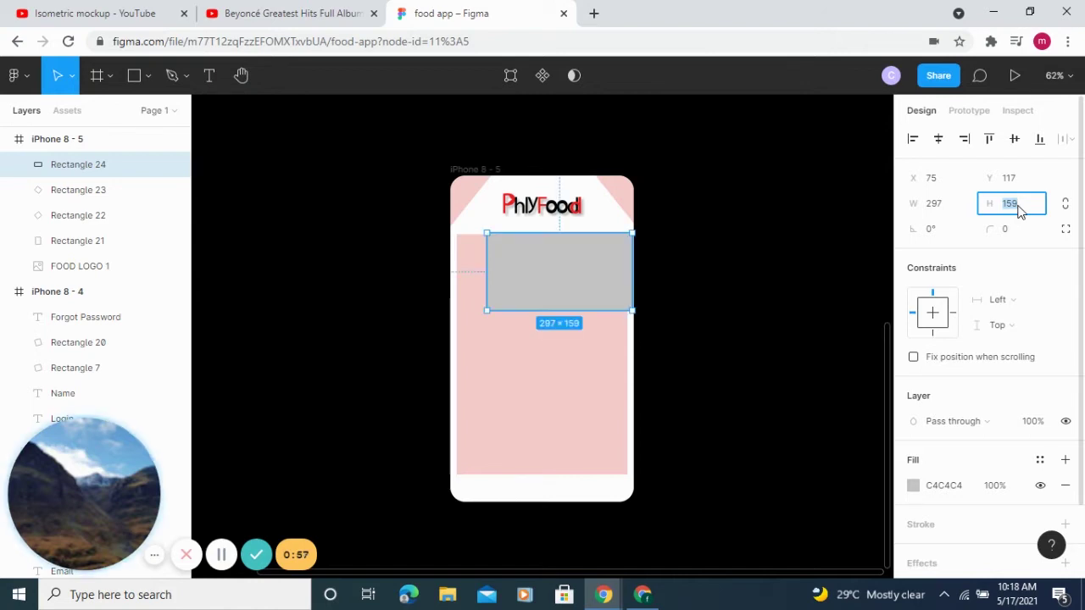
type("212")
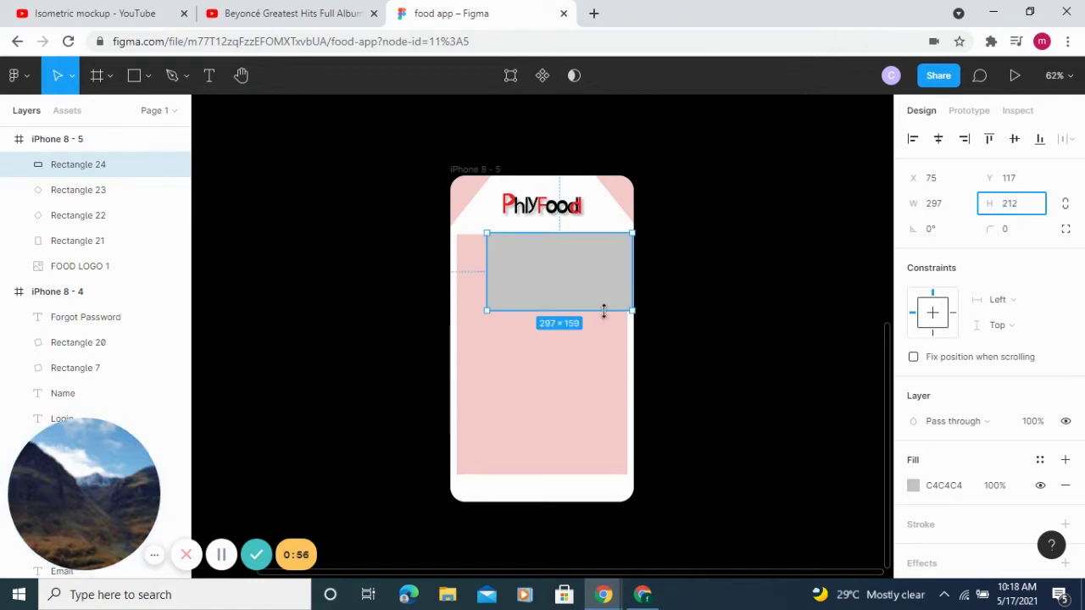
left_click(692, 384)
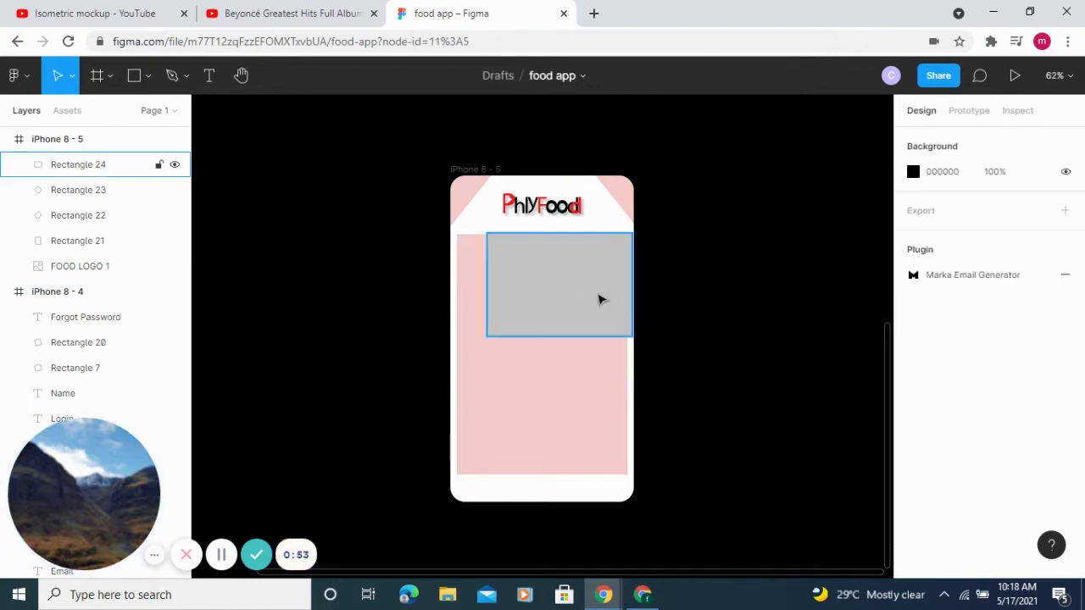
Centre the grey rectangle horizontally in the frame below the logo, at X 39 and Y 104.
left_click_drag(601, 298, 576, 294)
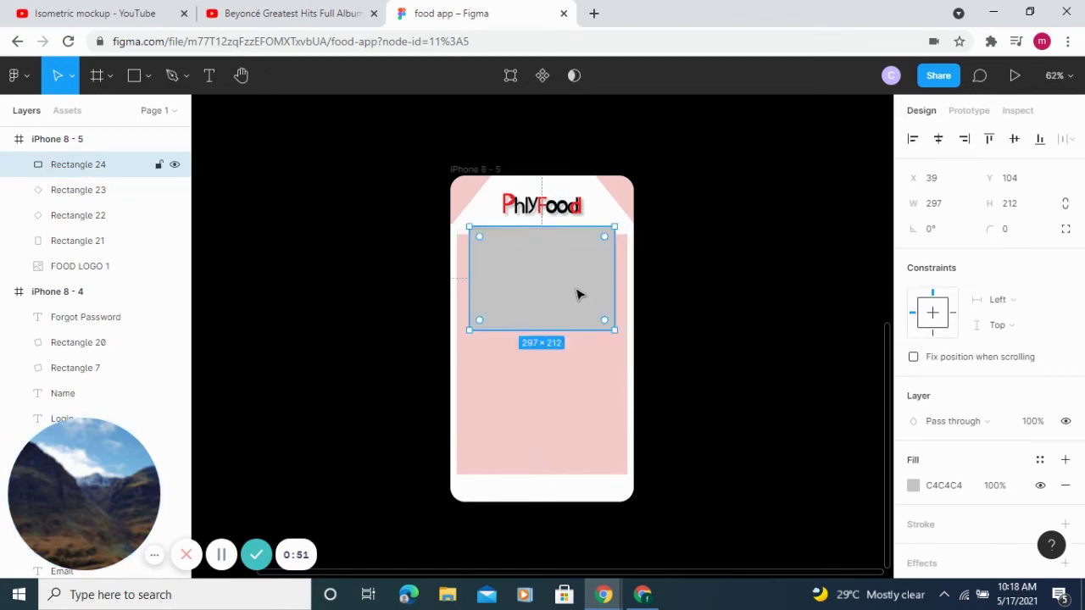
scroll(576, 295, "up", 3)
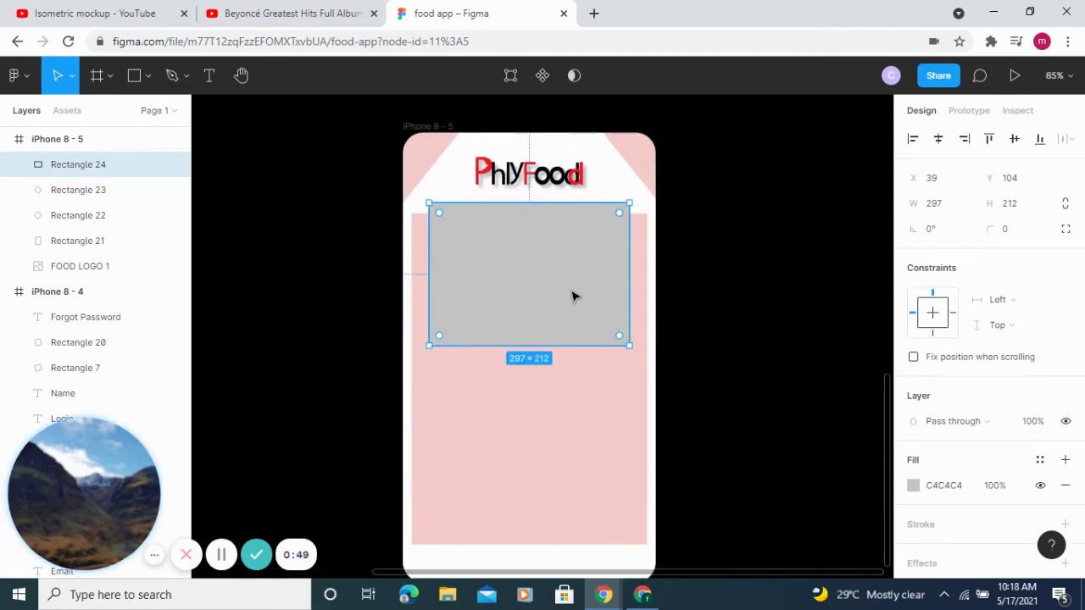
left_click_drag(570, 295, 576, 296)
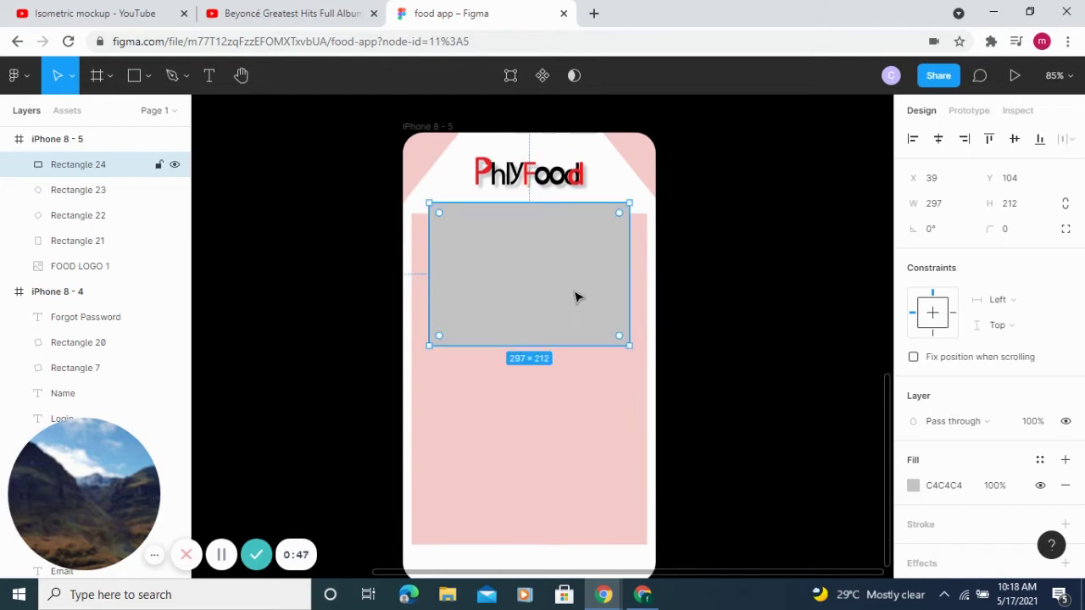
Round the grey rectangle's corners with a radius of 30.
left_click(1015, 235)
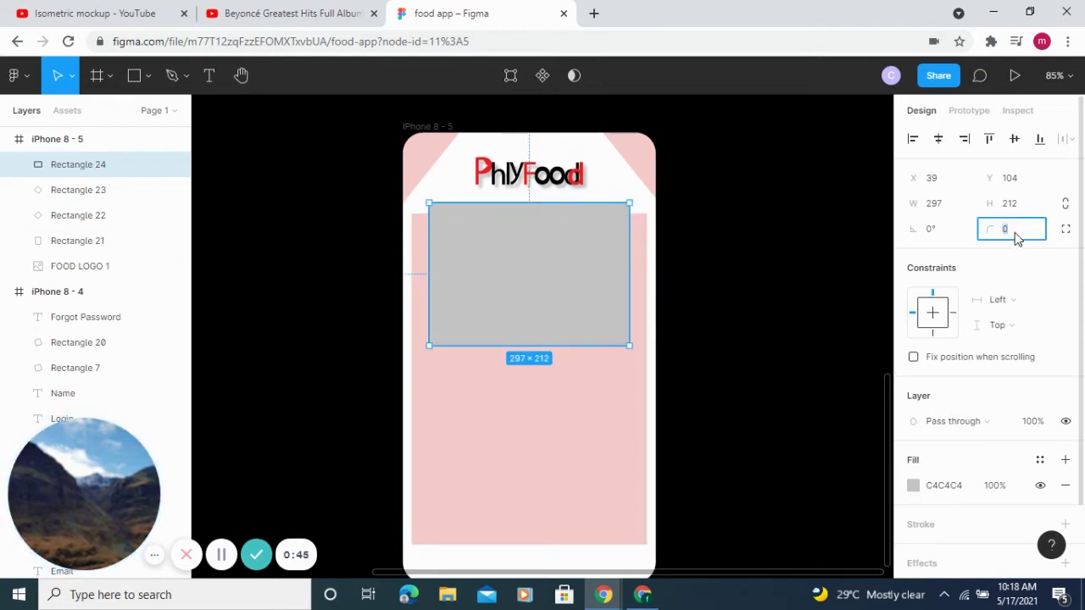
type("30")
left_click(581, 375)
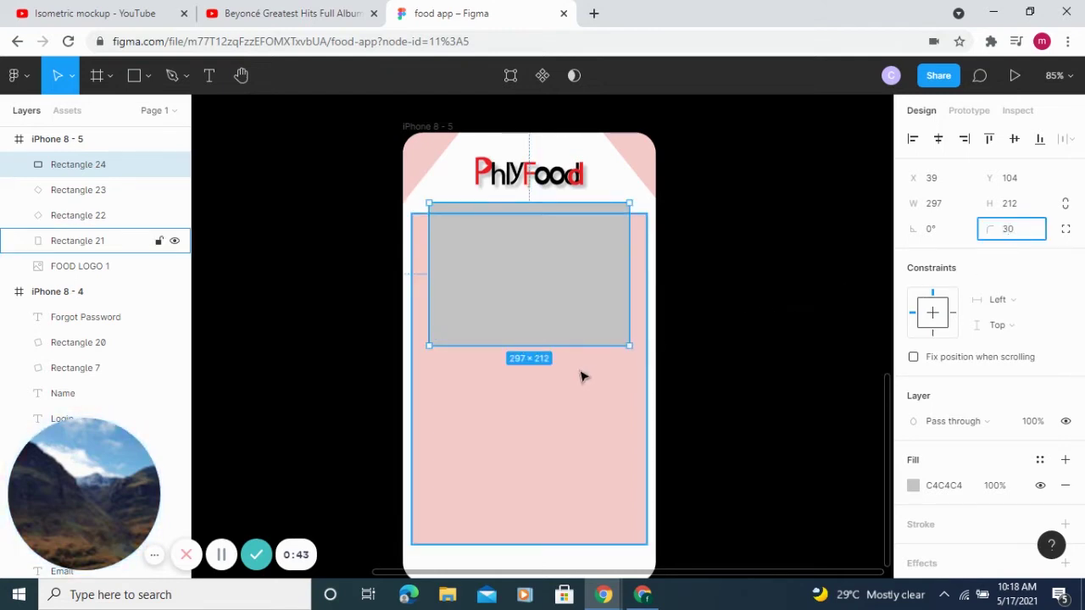
Duplicate the rounded grey rectangle and place the copy directly below the original, at X 39 and Y 333.
left_click(546, 296)
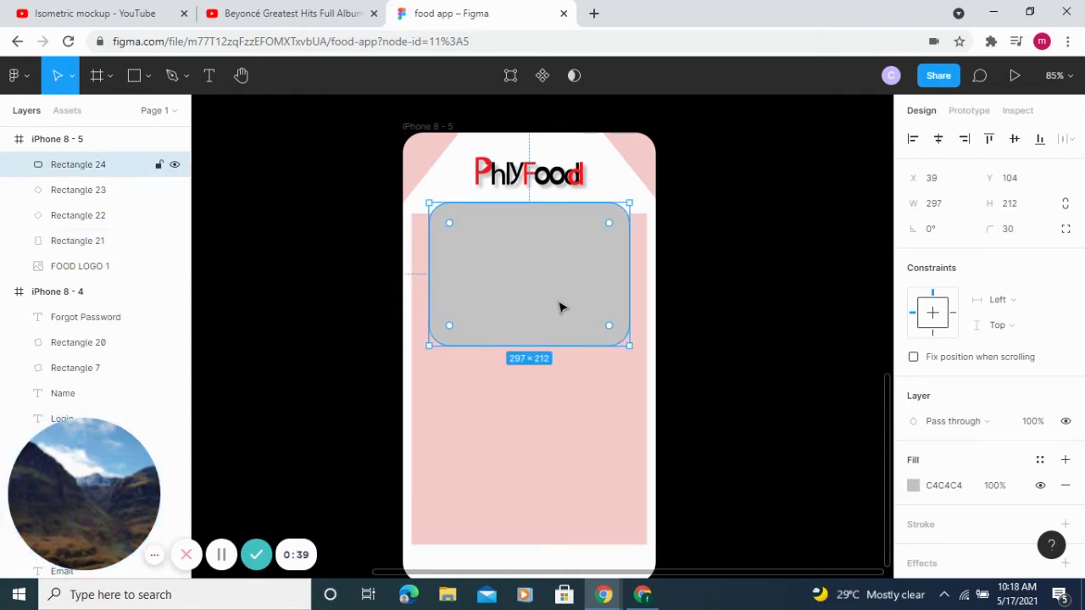
key("ctrl+d")
left_click_drag(559, 308, 565, 458)
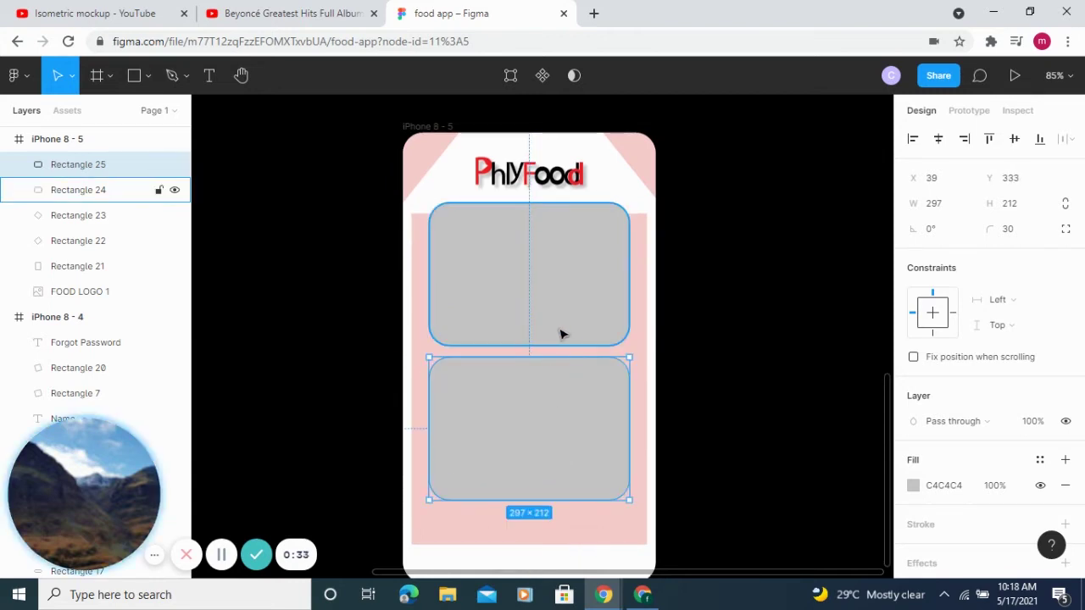
scroll(570, 355, "up", 1)
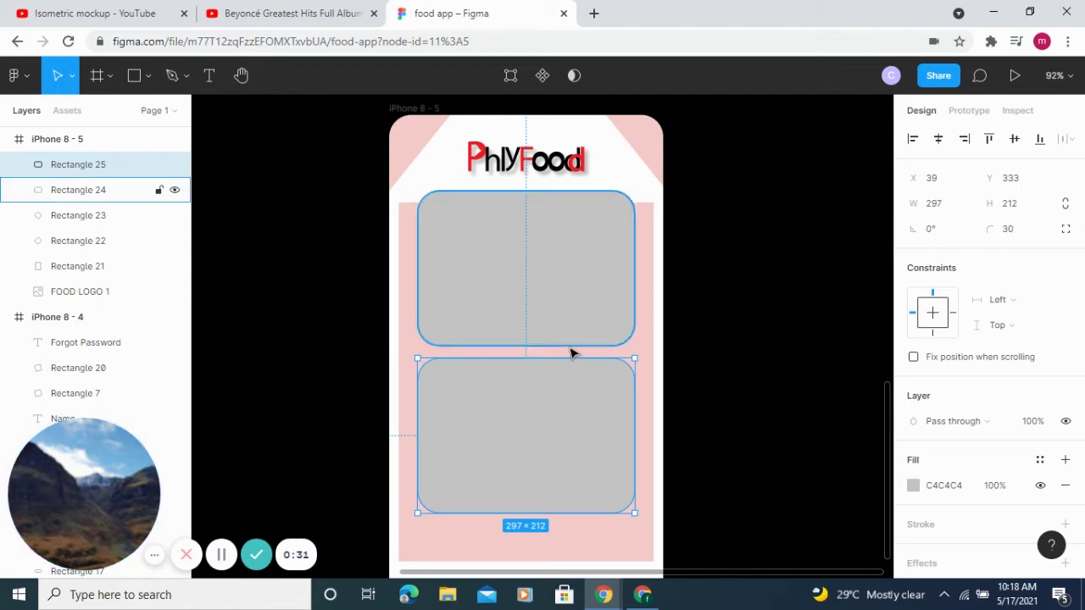
scroll(570, 355, "down", 1)
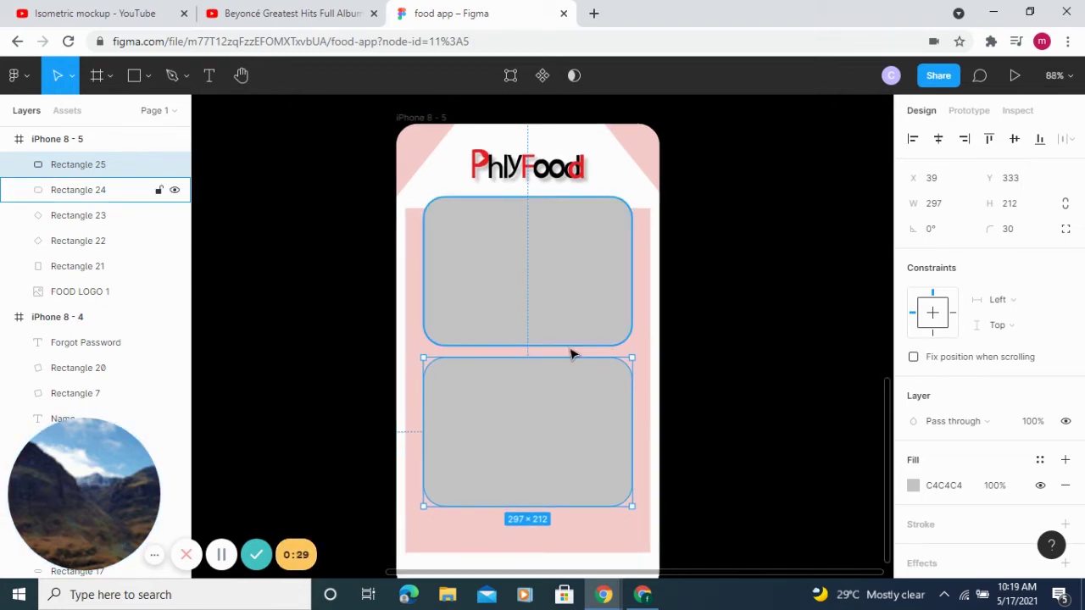
scroll(572, 347, "down", 1)
left_click(572, 302)
left_click(552, 429)
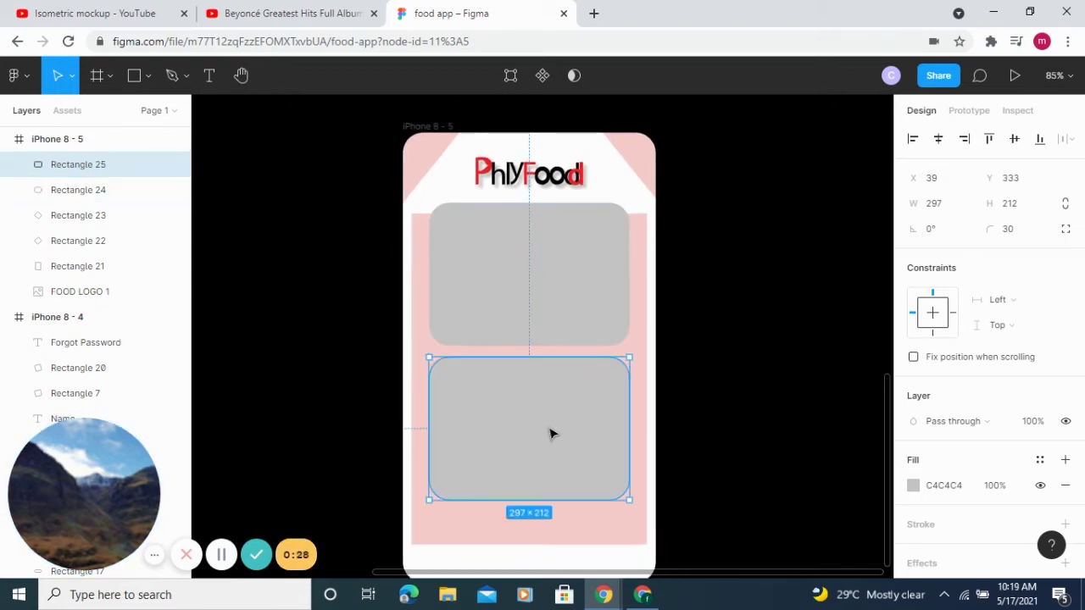
left_click(554, 298)
left_click(548, 408)
left_click(547, 301)
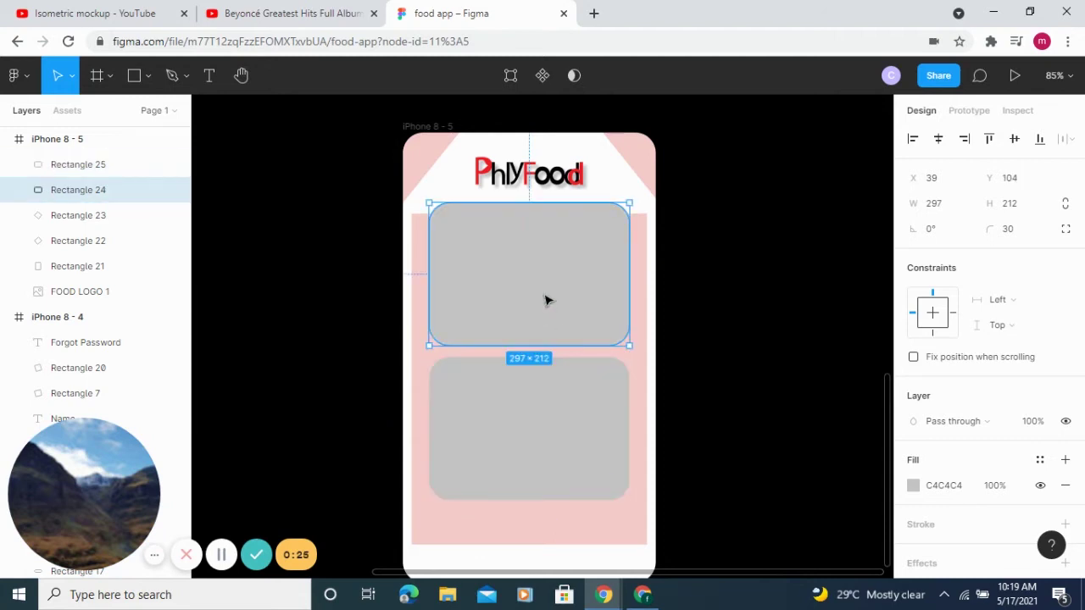
left_click(550, 406)
Place the "burger" image from the Desktop folder into the upper rounded rectangle.
left_click(551, 298)
left_click(29, 77)
mouse_move(54, 180)
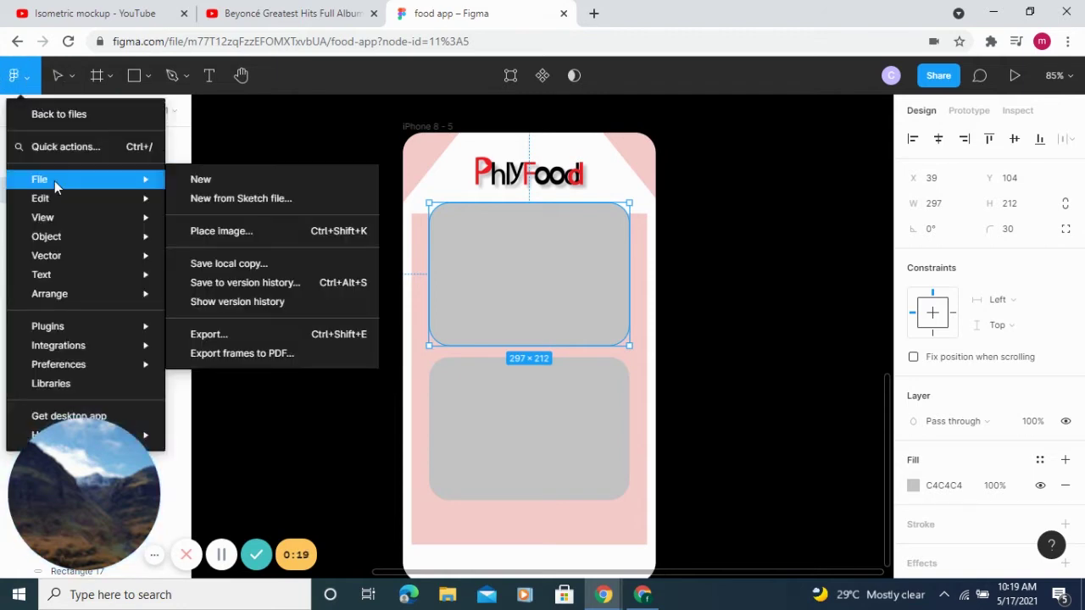
left_click(238, 238)
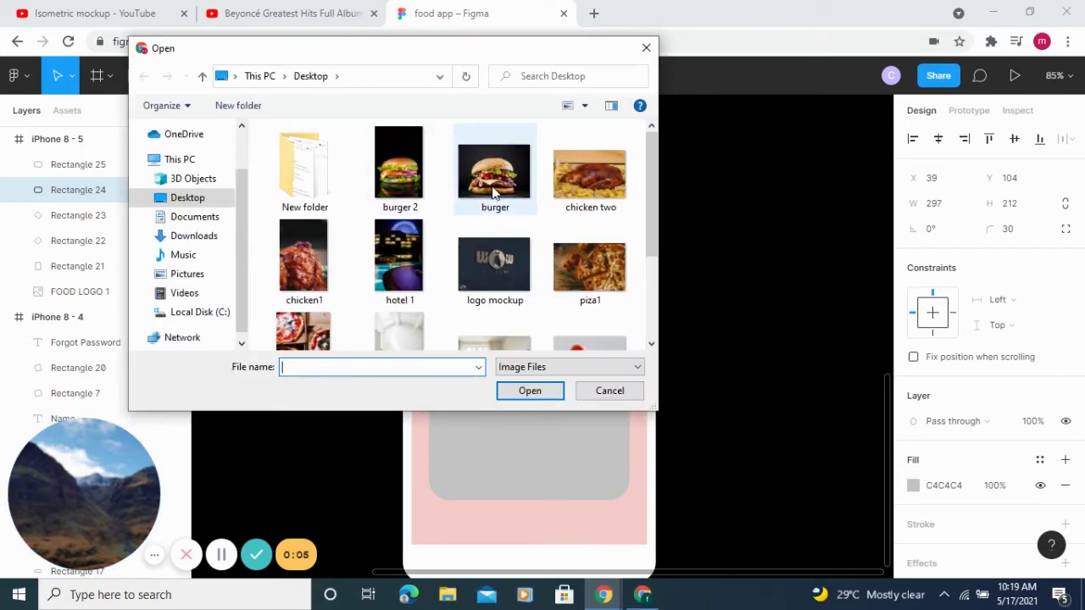
left_click(493, 189)
left_click(523, 390)
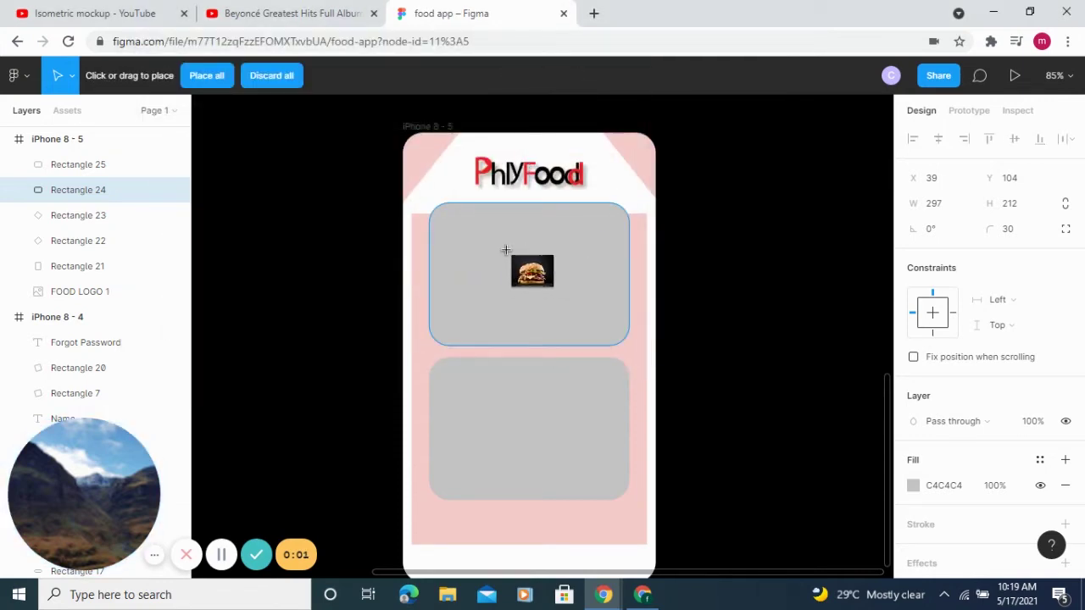
left_click(510, 256)
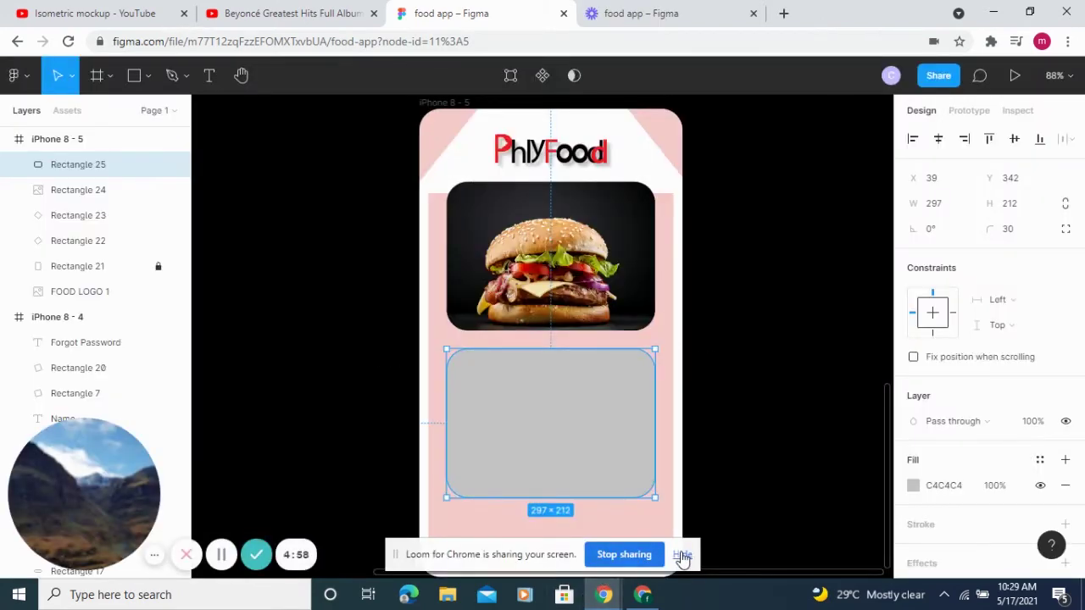
Place the "chicken1" image from the Desktop folder into the lower rounded rectangle.
left_click(682, 555)
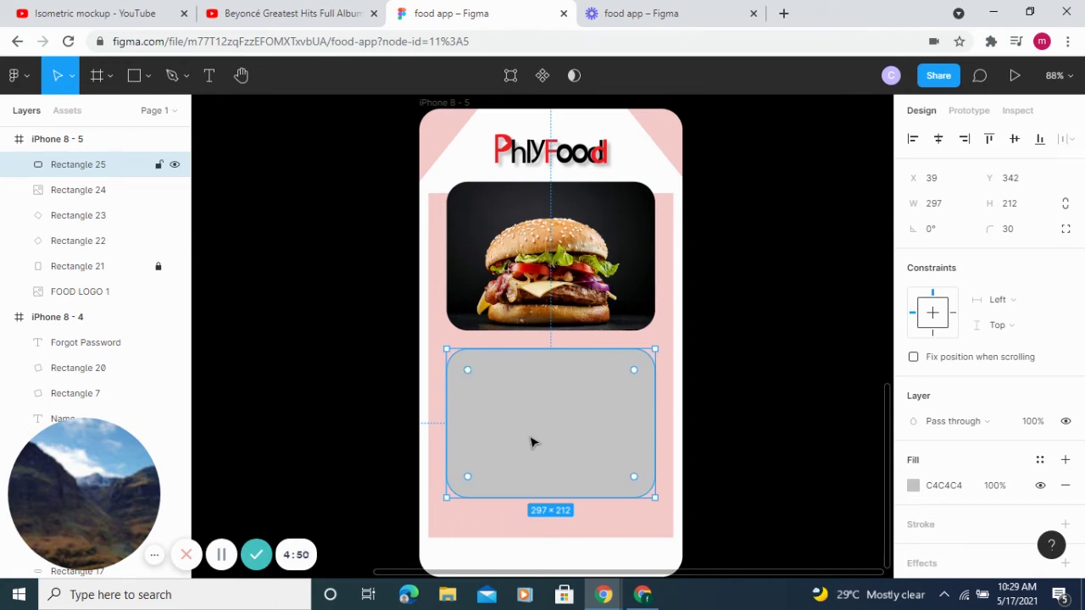
left_click(23, 76)
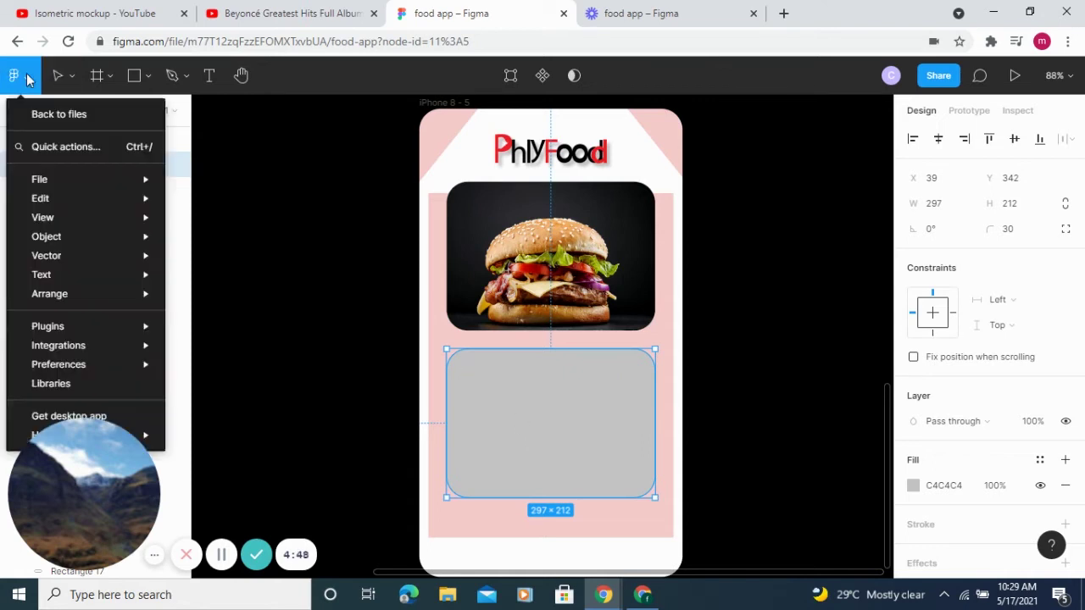
mouse_move(60, 181)
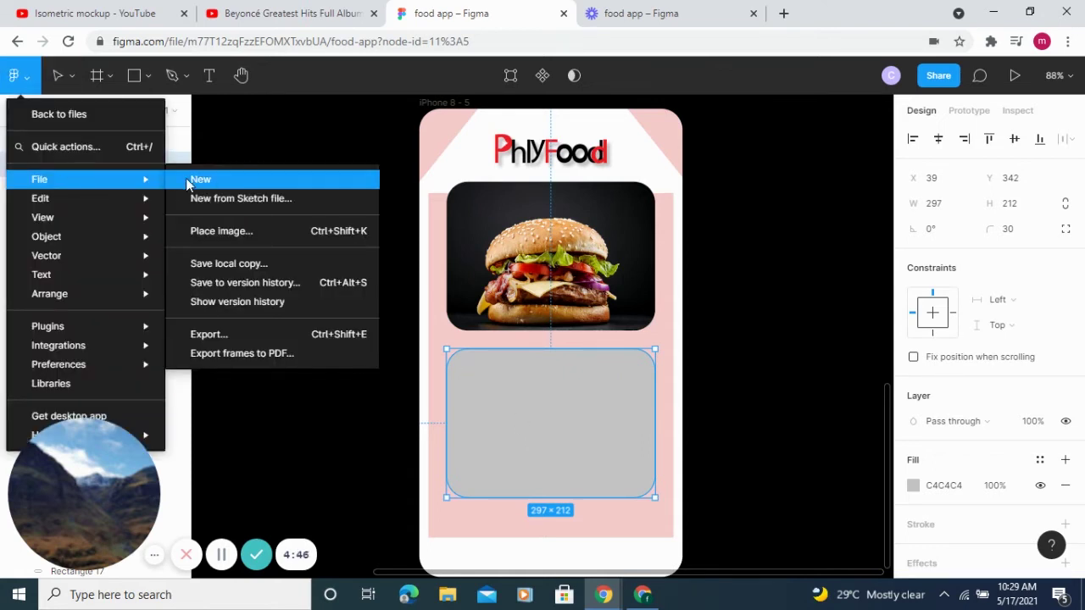
left_click(220, 230)
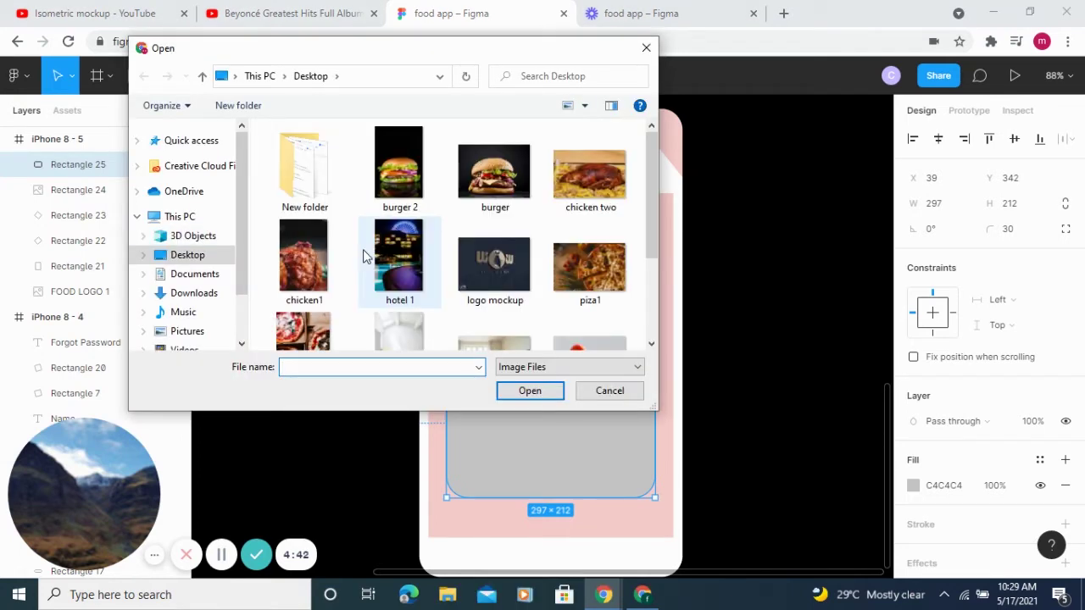
left_click(299, 268)
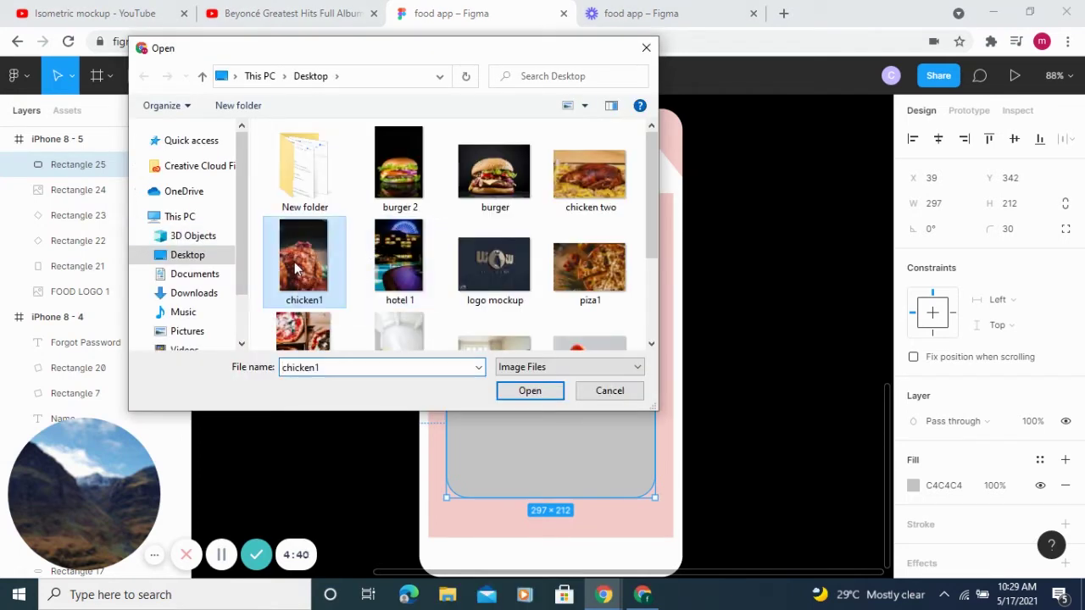
left_click(529, 391)
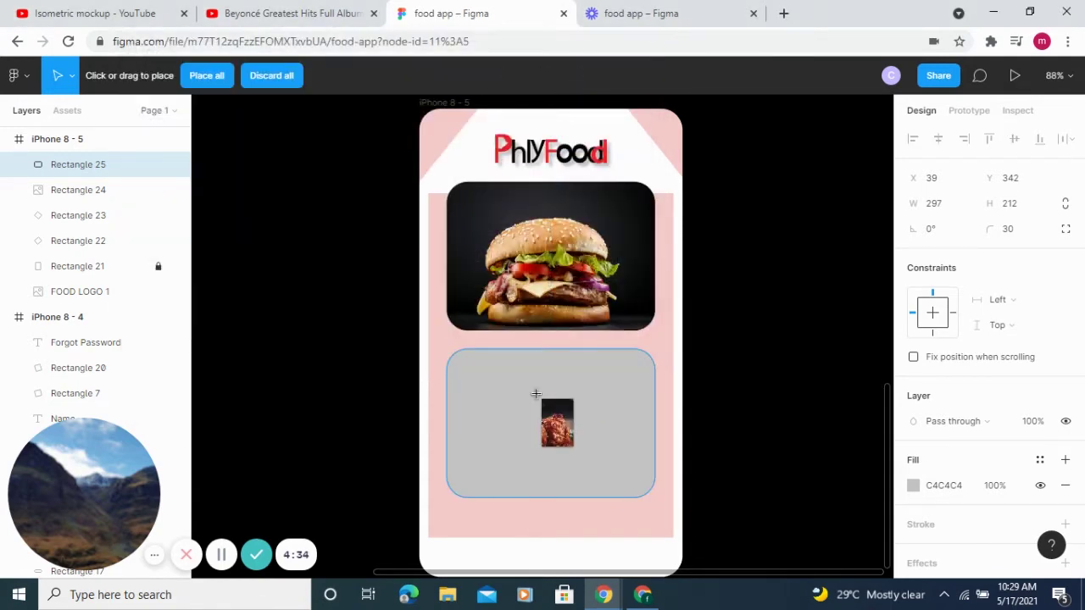
left_click(533, 394)
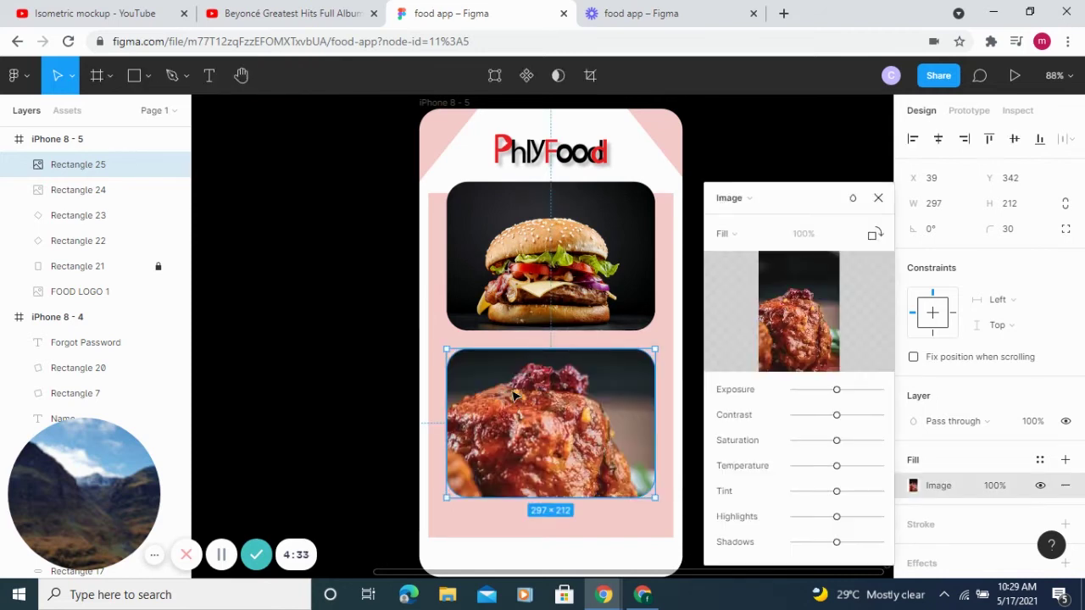
left_click(877, 198)
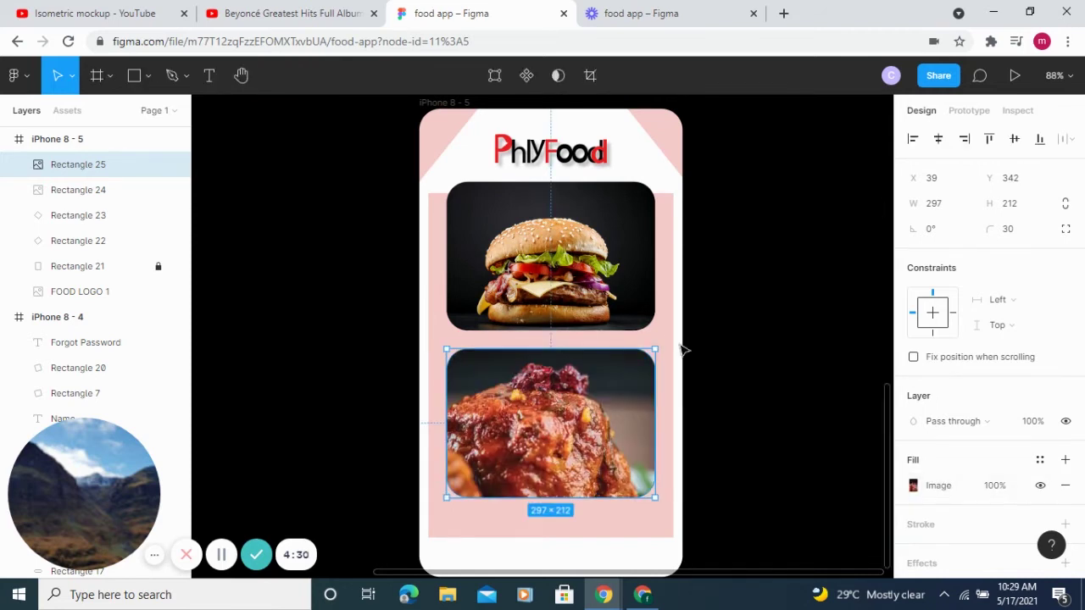
Unlock the pink background rectangle behind the photos and round its corners with a radius of 30.
scroll(645, 369, "down", 1)
left_click(665, 305)
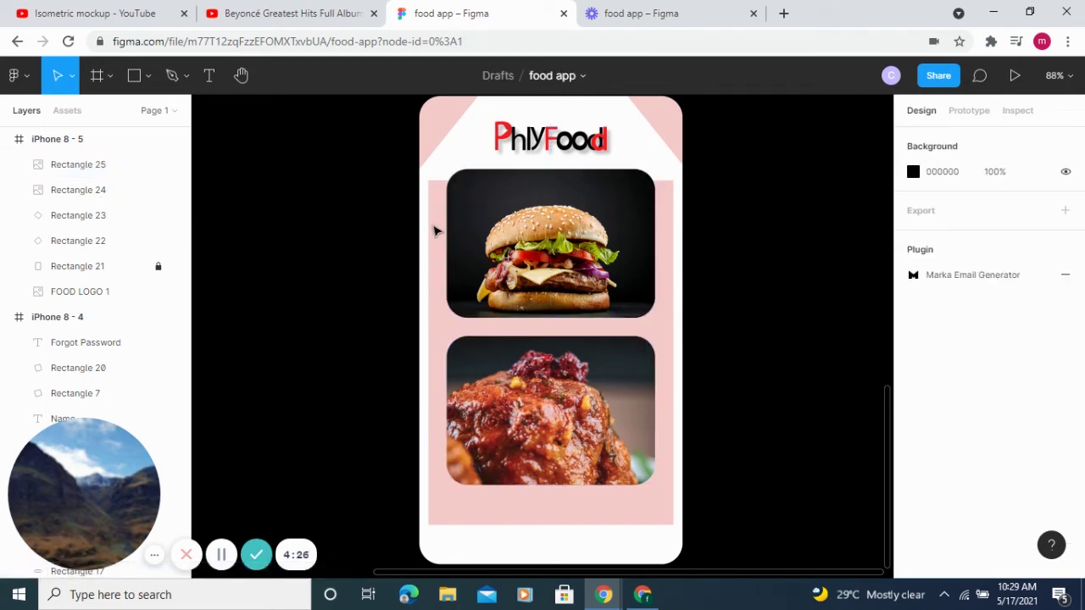
right_click(434, 231)
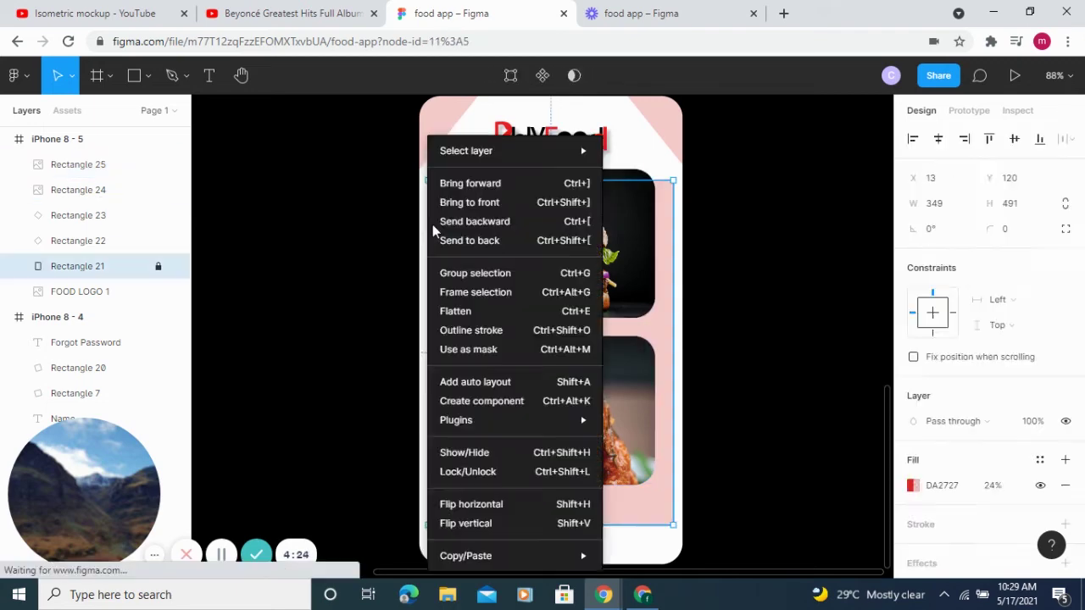
left_click(477, 480)
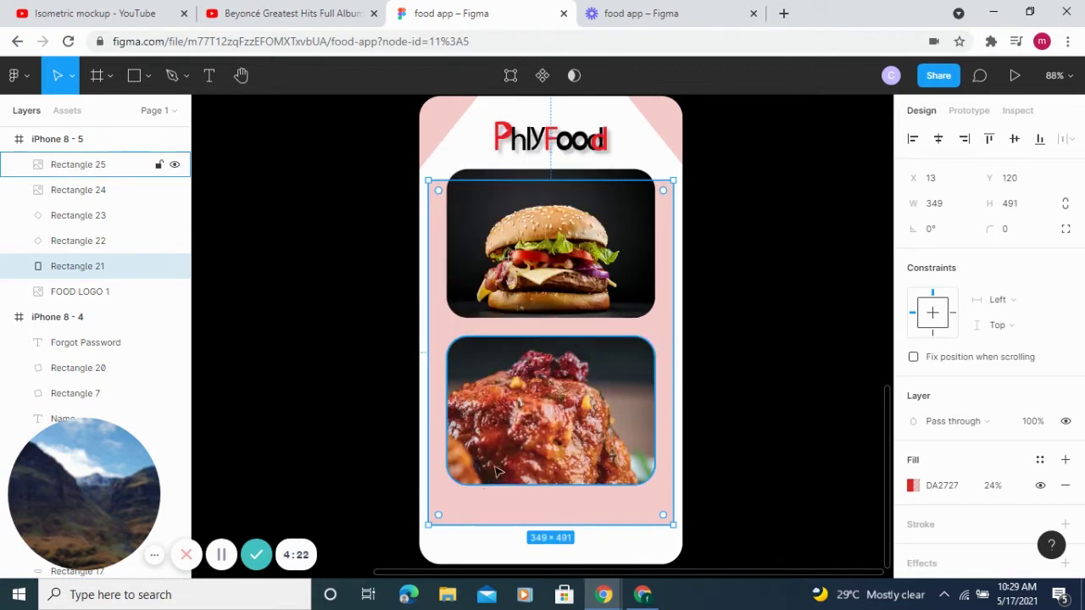
left_click(1016, 238)
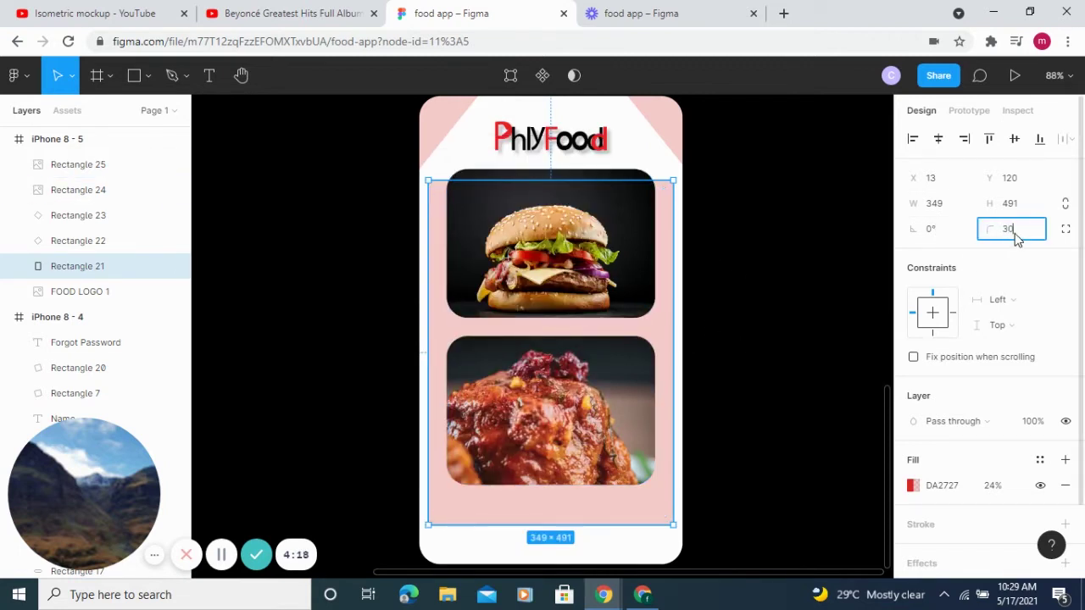
left_click(655, 150)
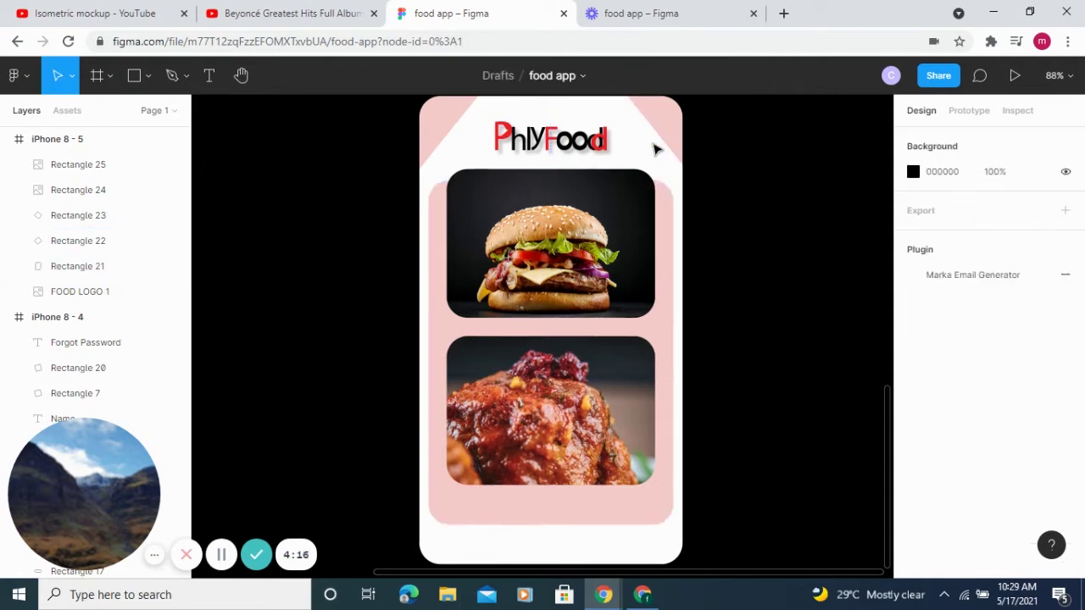
Lock the rounded pink background rectangle again.
scroll(624, 442, "down", 1)
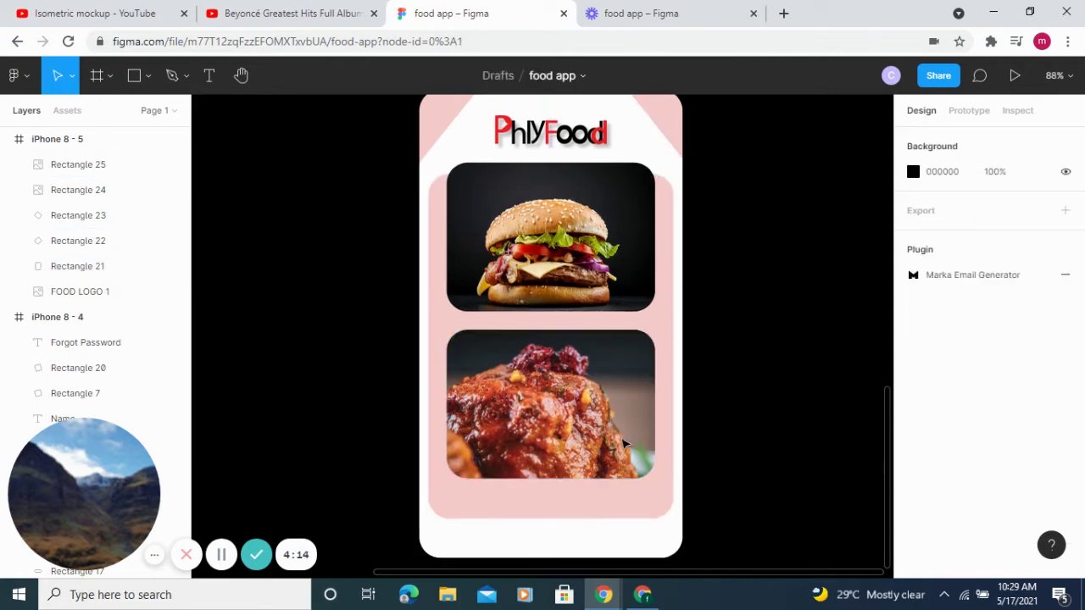
scroll(624, 443, "down", 1)
left_click(537, 500)
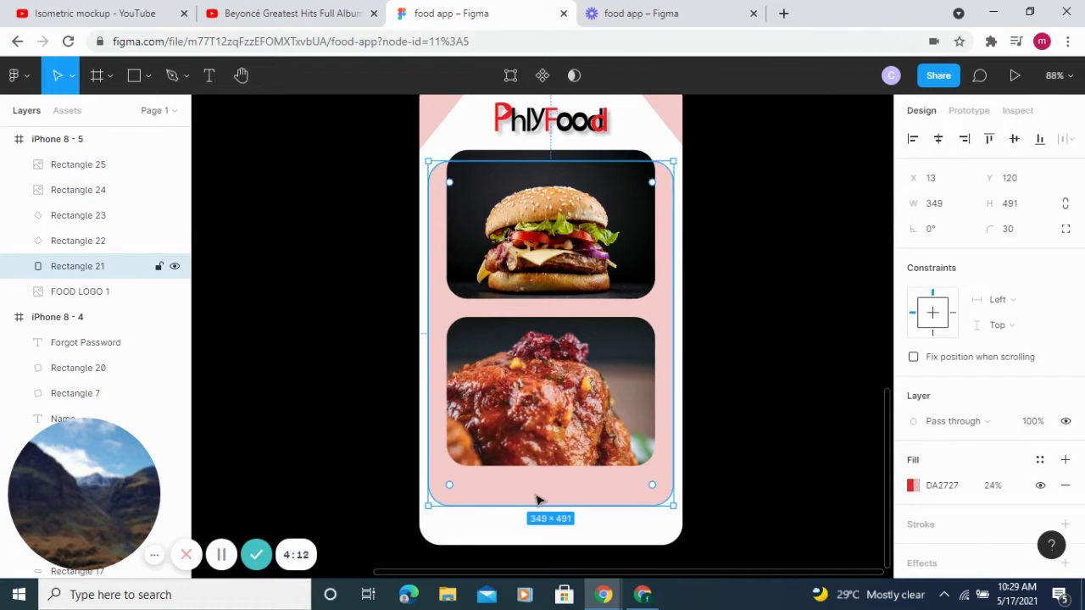
right_click(537, 500)
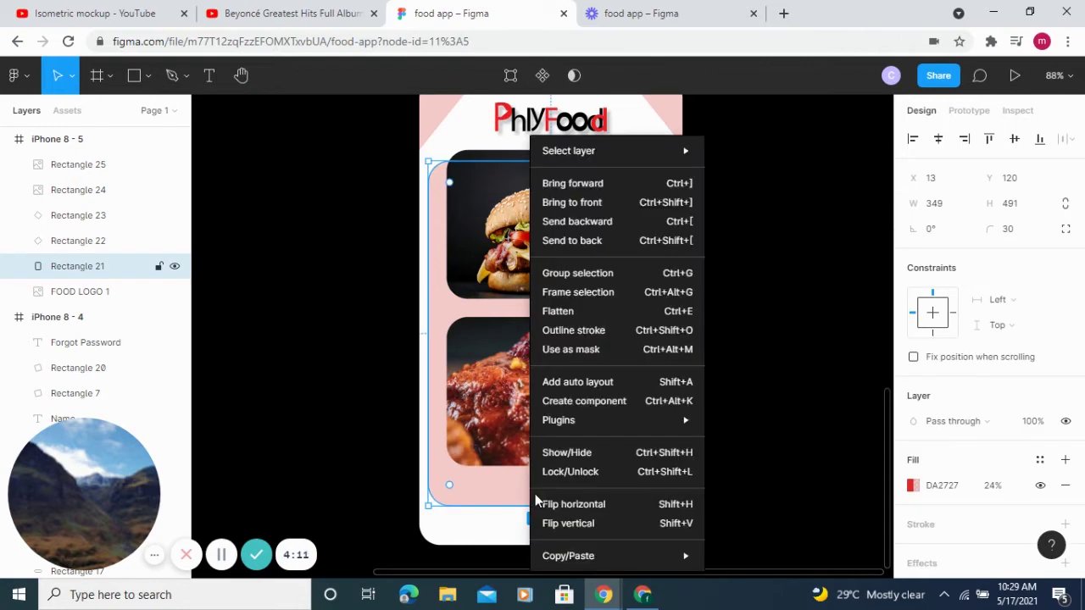
left_click(581, 478)
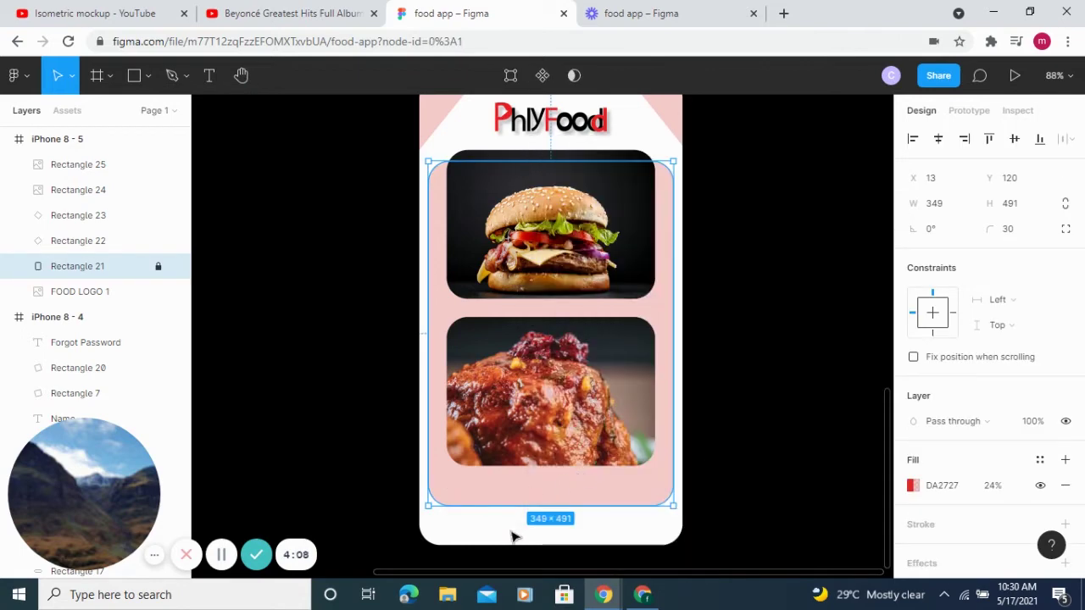
left_click(514, 536)
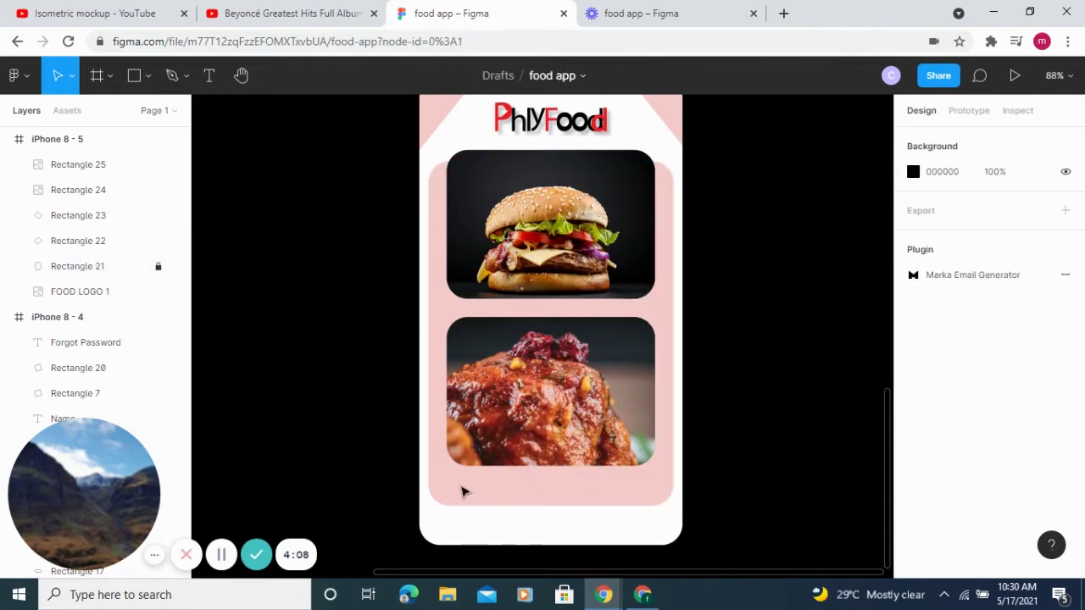
Draw a thin bar about 183 × 10 below the chicken photo and round its corners with a radius of 10.
left_click(149, 75)
left_click(142, 112)
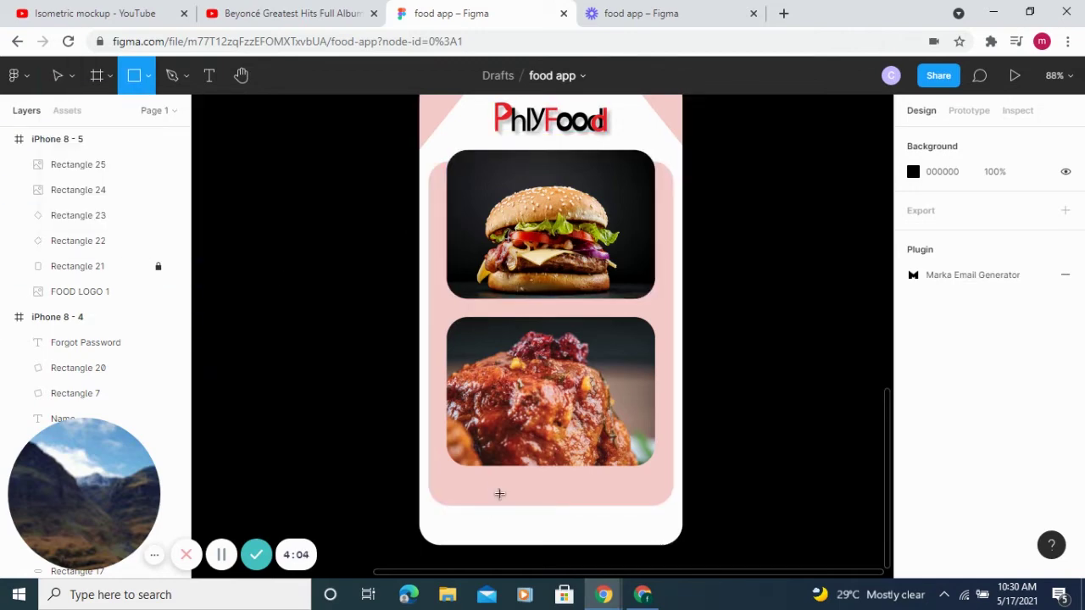
left_click_drag(497, 487, 626, 499)
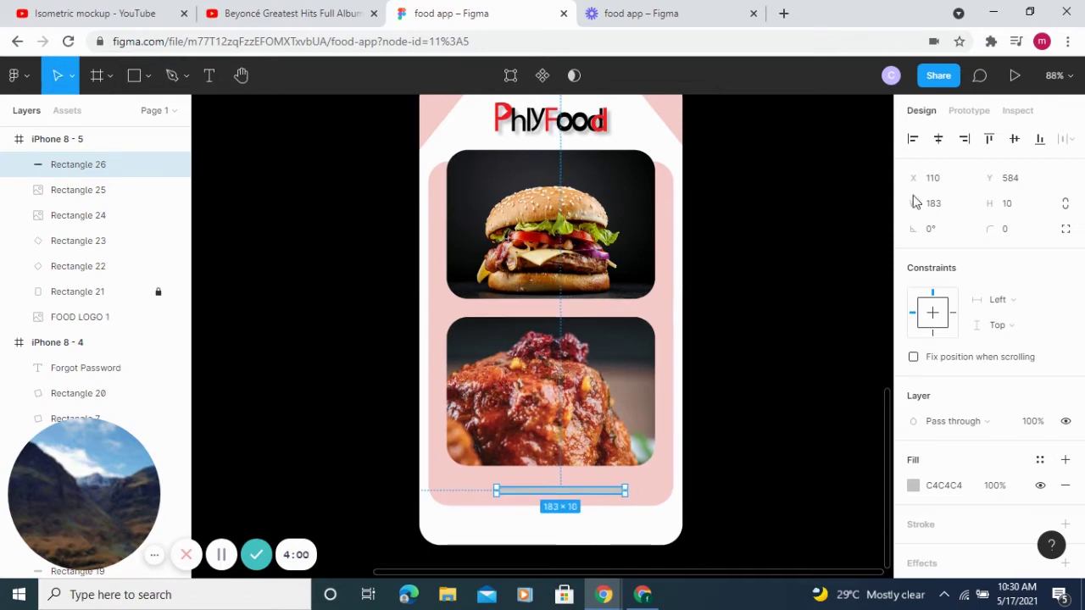
left_click(1017, 230)
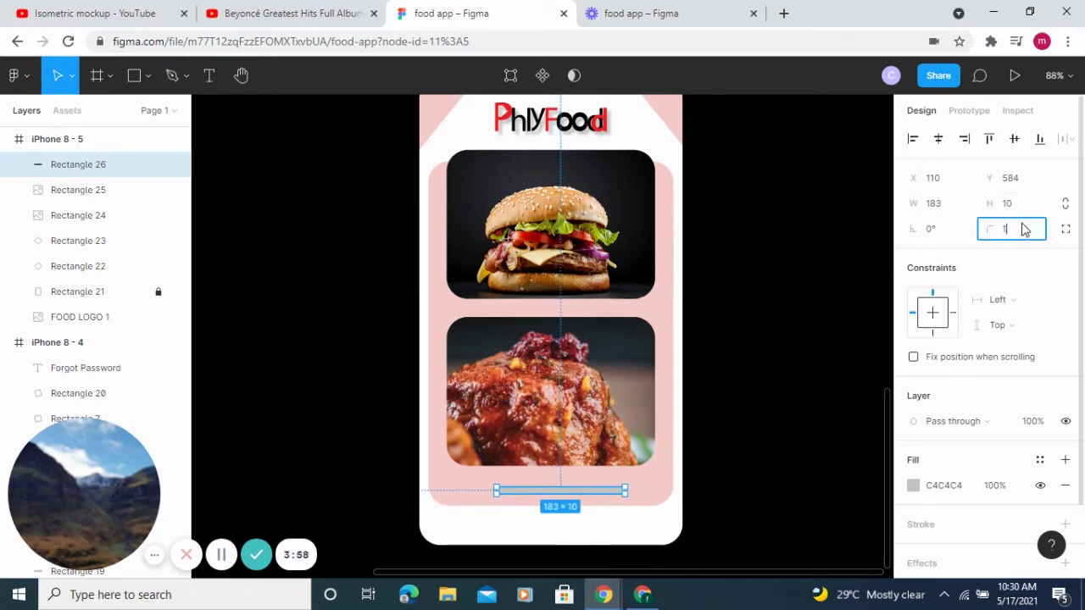
key("Escape")
key("Escape")
Duplicate the grey bar and shorten the copy to about 57 wide, starting at the original bar's left end at X 110.
left_click(603, 495)
left_click_drag(604, 494, 518, 495)
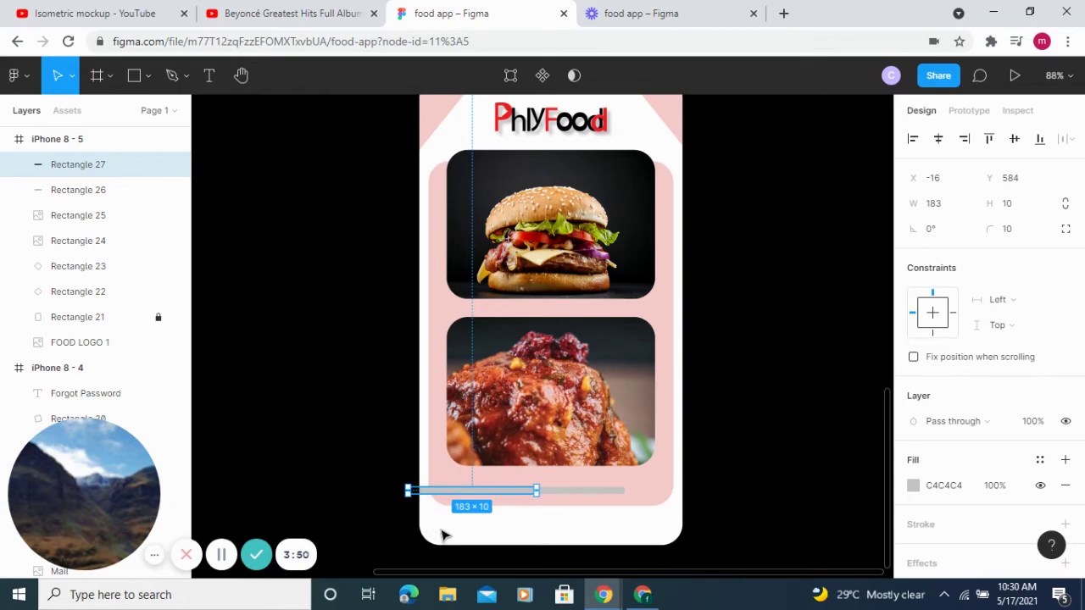
left_click_drag(400, 492, 496, 489)
scroll(498, 491, "up", 3)
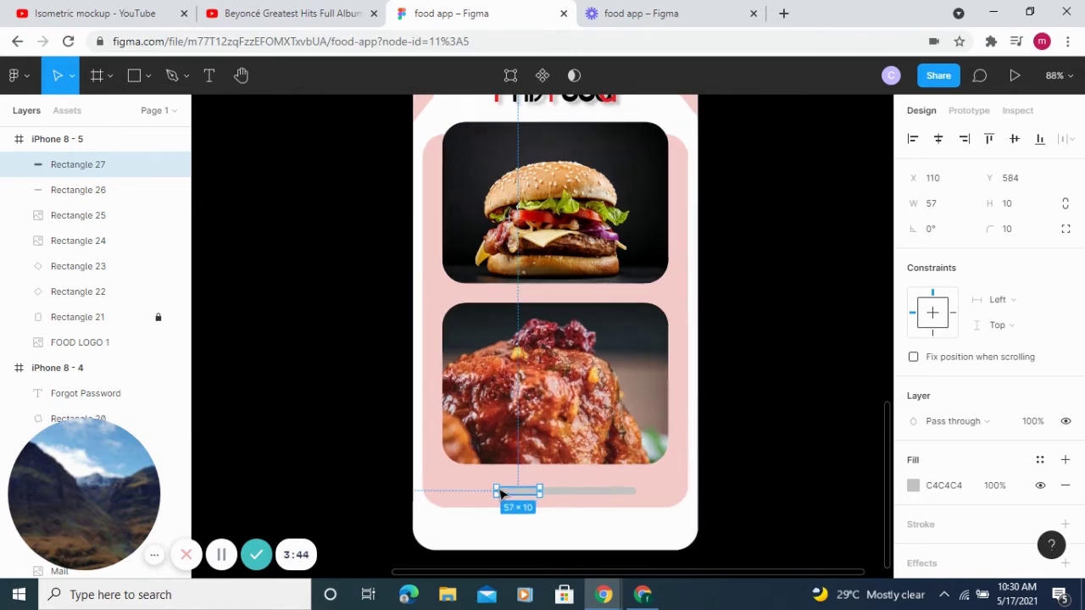
scroll(500, 494, "up", 3)
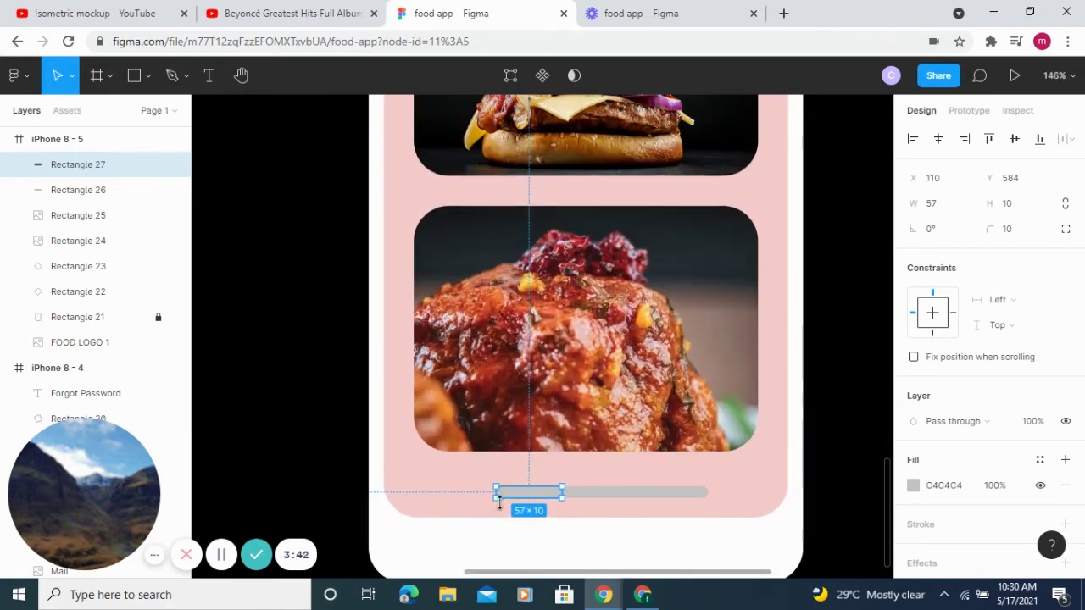
left_click(490, 517)
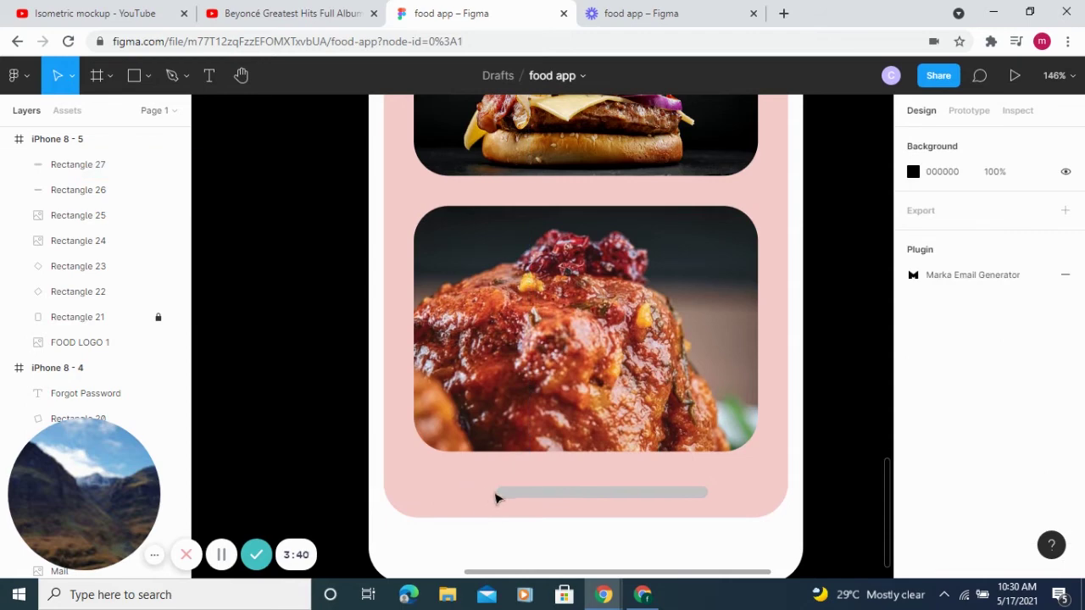
left_click(527, 495)
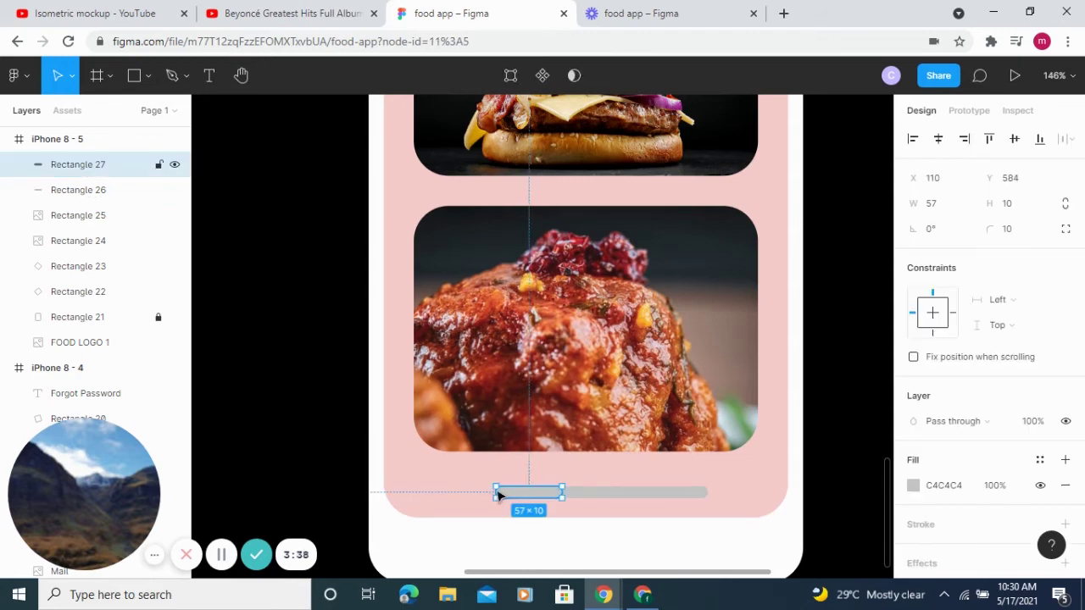
mouse_move(506, 490)
left_mouse_down()
mouse_move(515, 489)
mouse_move(498, 488)
left_mouse_up()
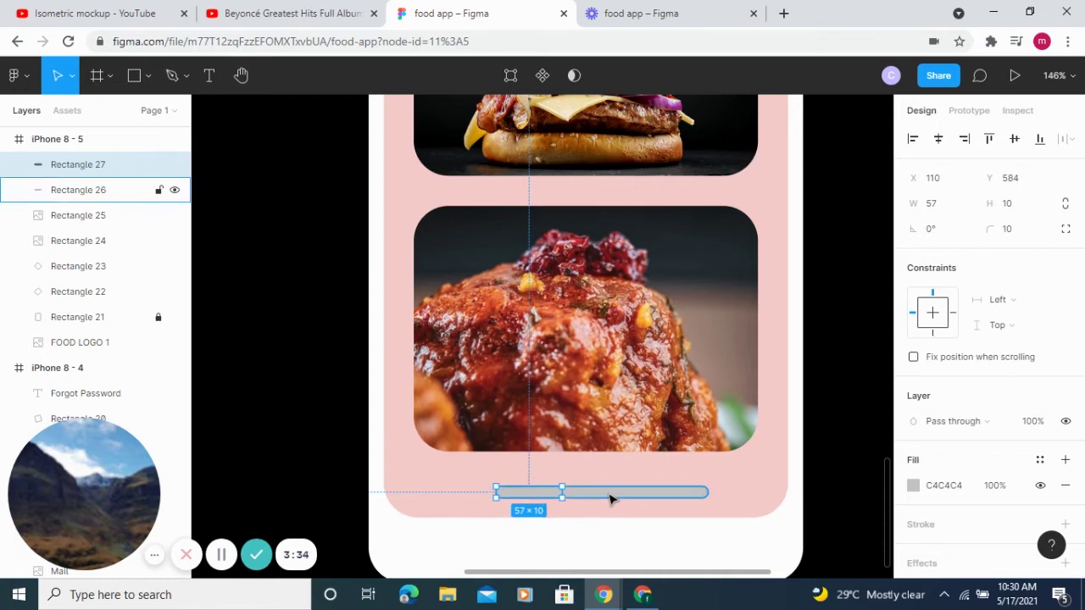
Fill the short bar with black (000000) from the document colours.
left_click(611, 498)
left_click(525, 498)
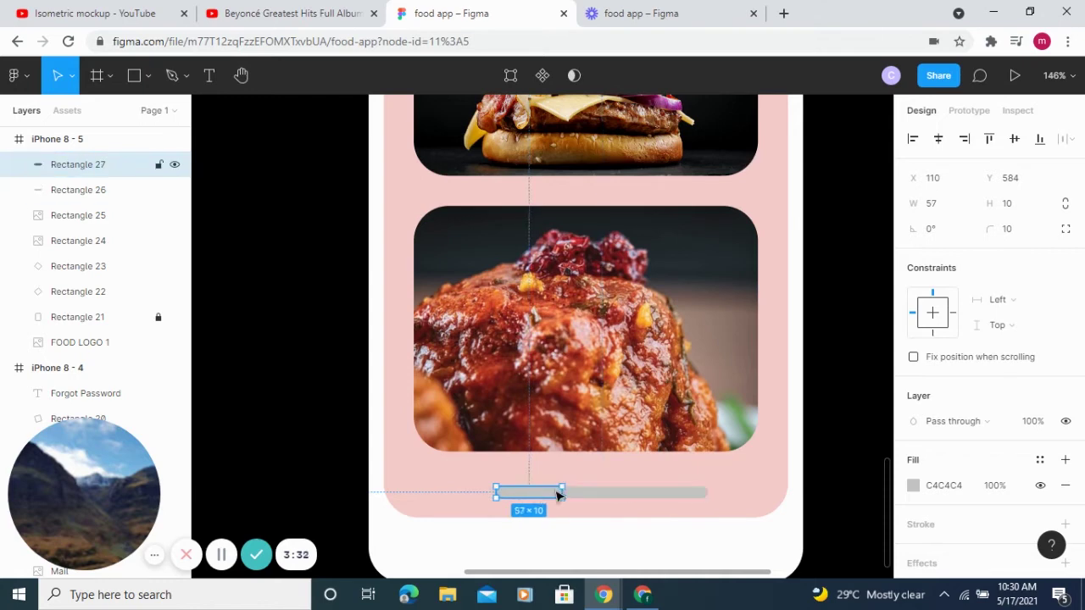
left_click(918, 488)
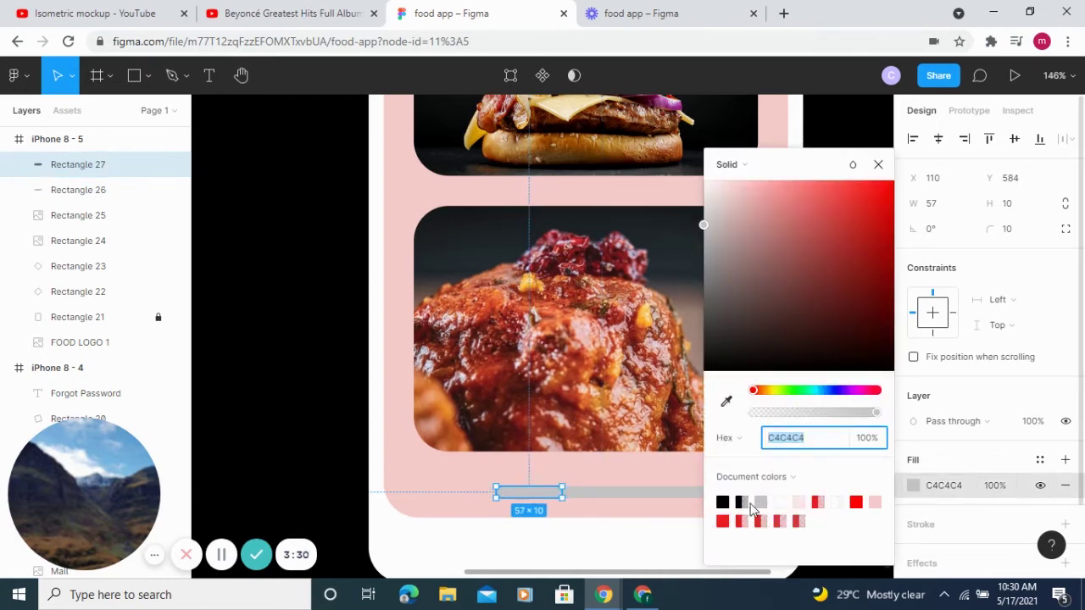
left_click(724, 500)
left_click(576, 525)
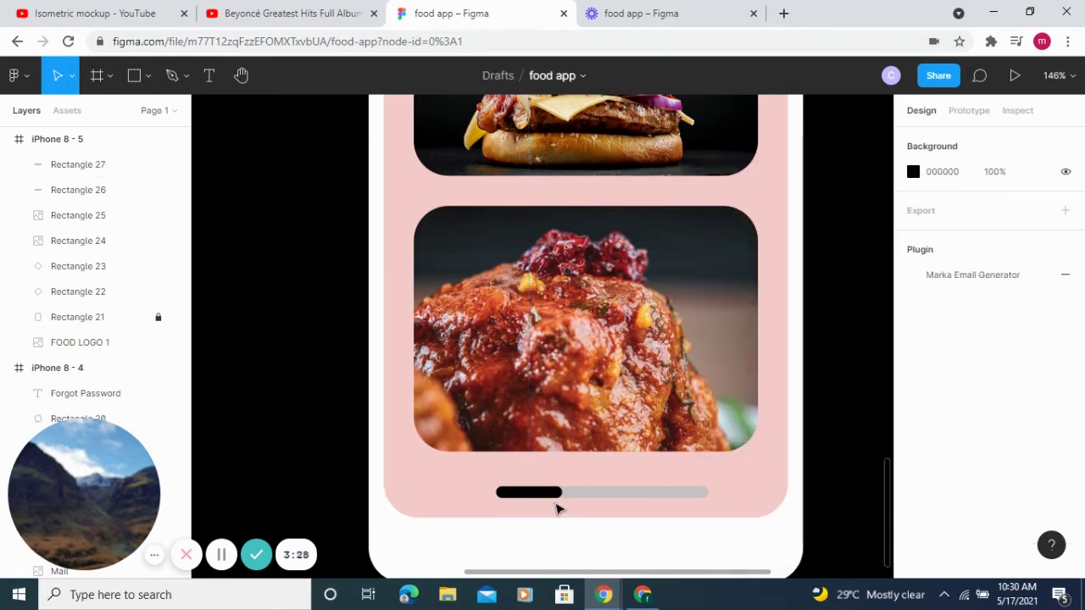
Shorten the black bar slightly from its right end and reduce the grey bar's width to about 152.
left_click(557, 494)
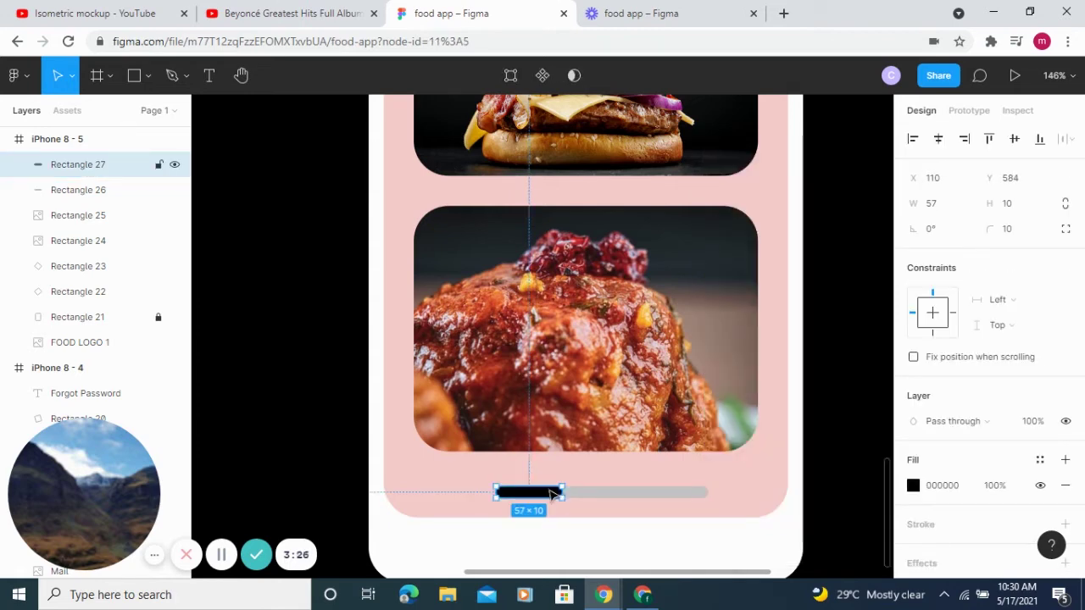
left_click_drag(561, 493, 542, 492)
left_click(688, 493)
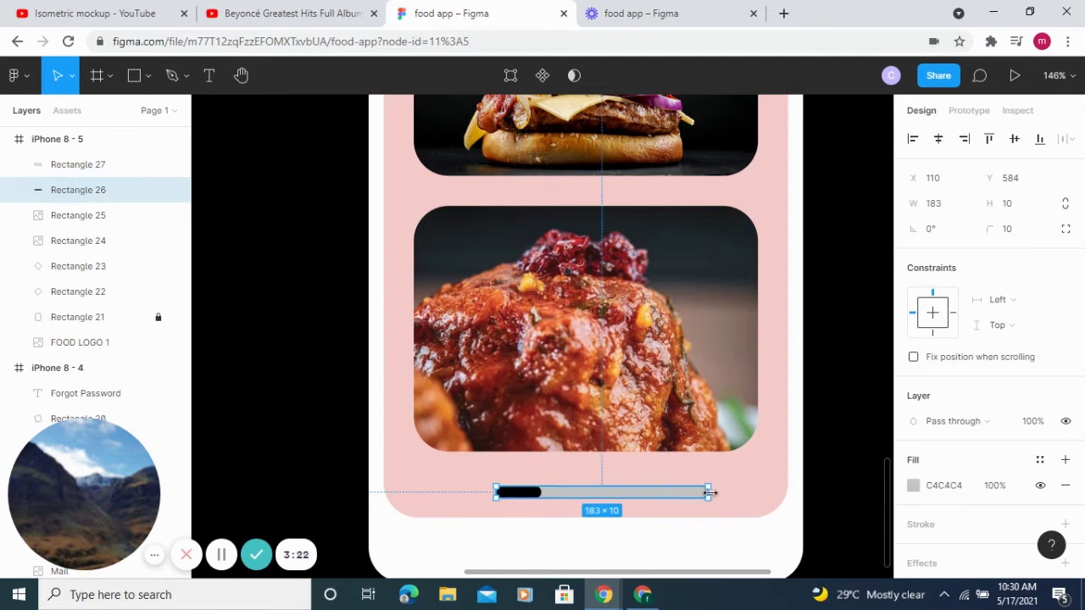
left_click_drag(691, 488, 671, 488)
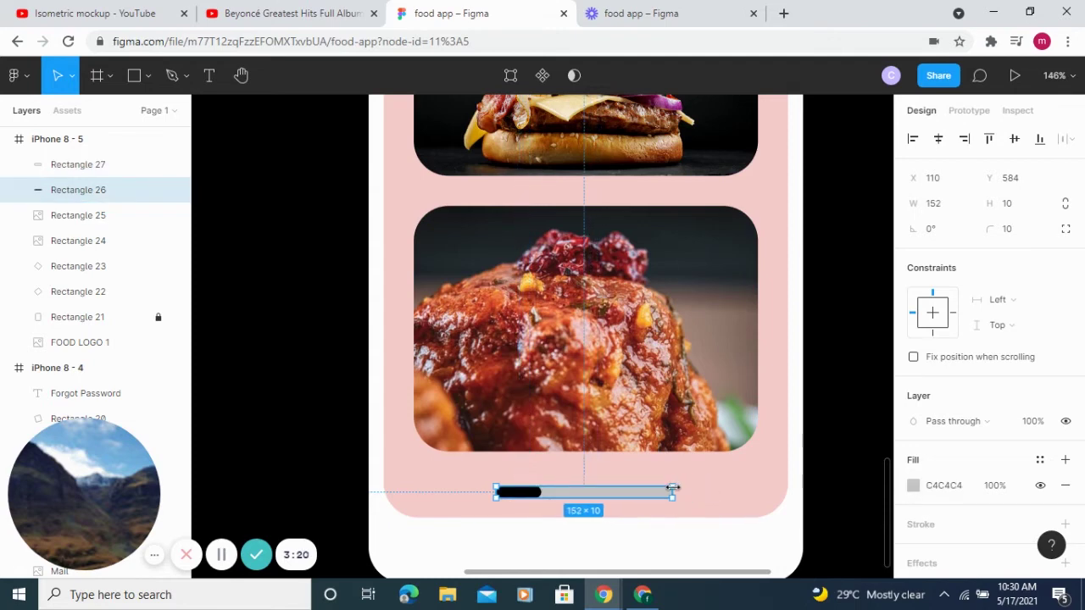
left_click(595, 481)
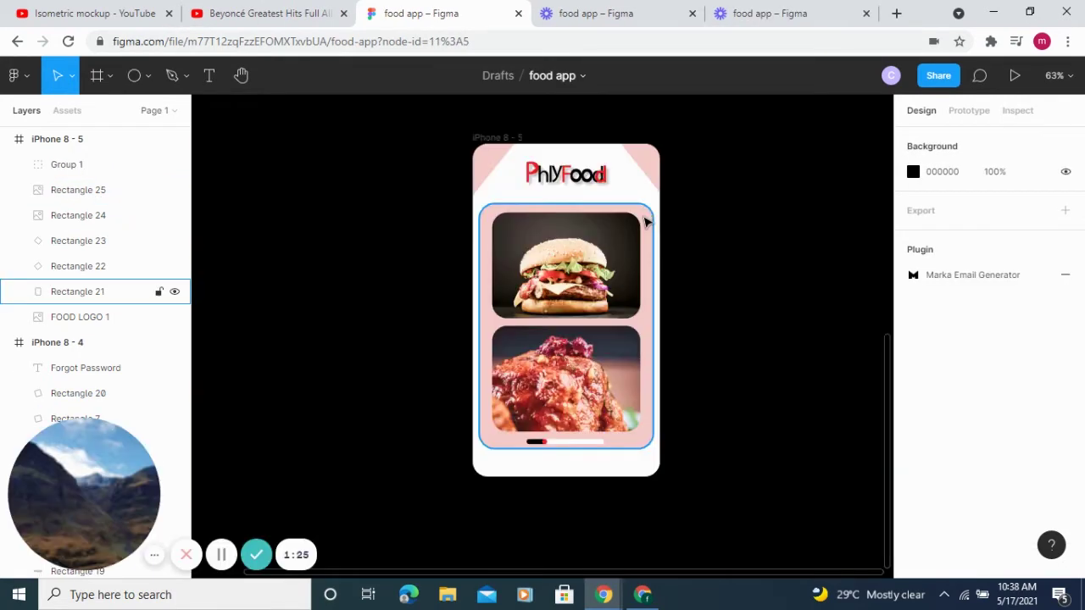
Lower the pink panel to about Y 147 and move the burger and chicken photos up, placing the chicken photo at about Y 344.
left_click(642, 229)
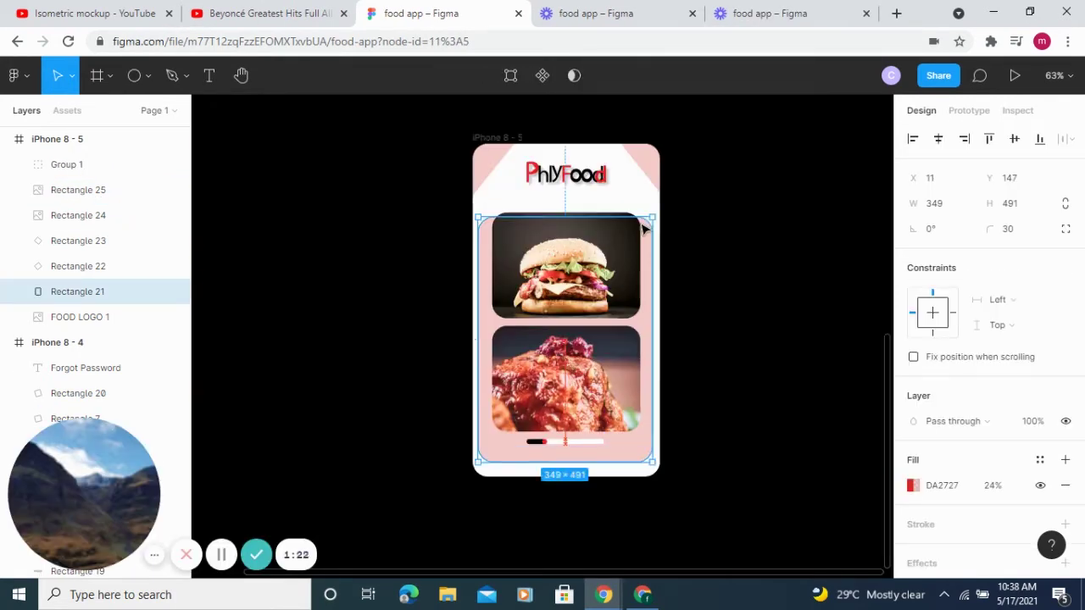
left_click_drag(642, 229, 607, 237)
left_click(605, 243)
left_click(602, 366)
left_click_drag(602, 366, 600, 357)
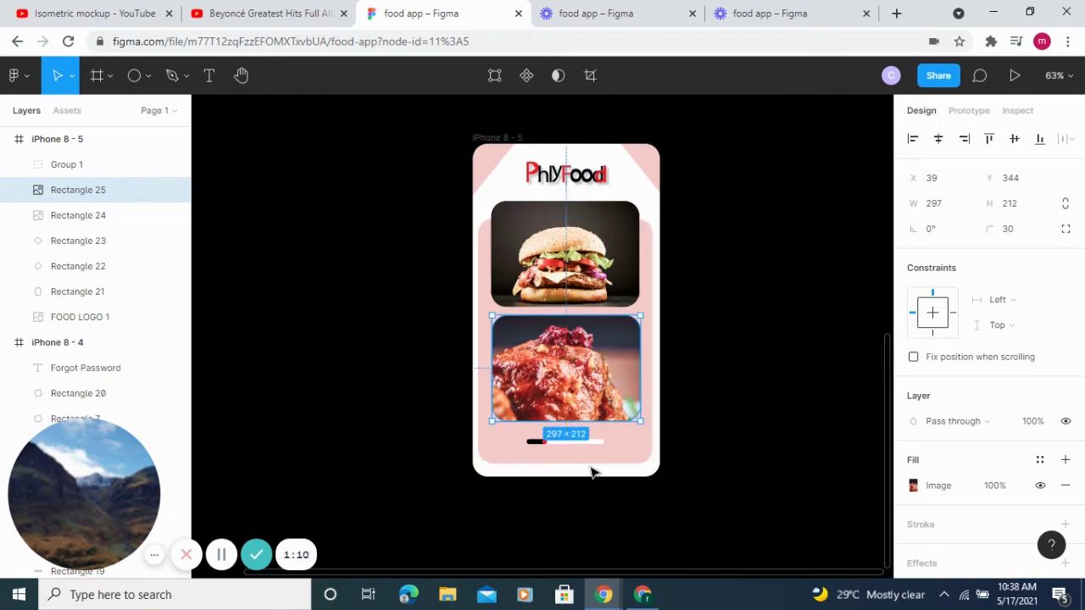
left_click(686, 438)
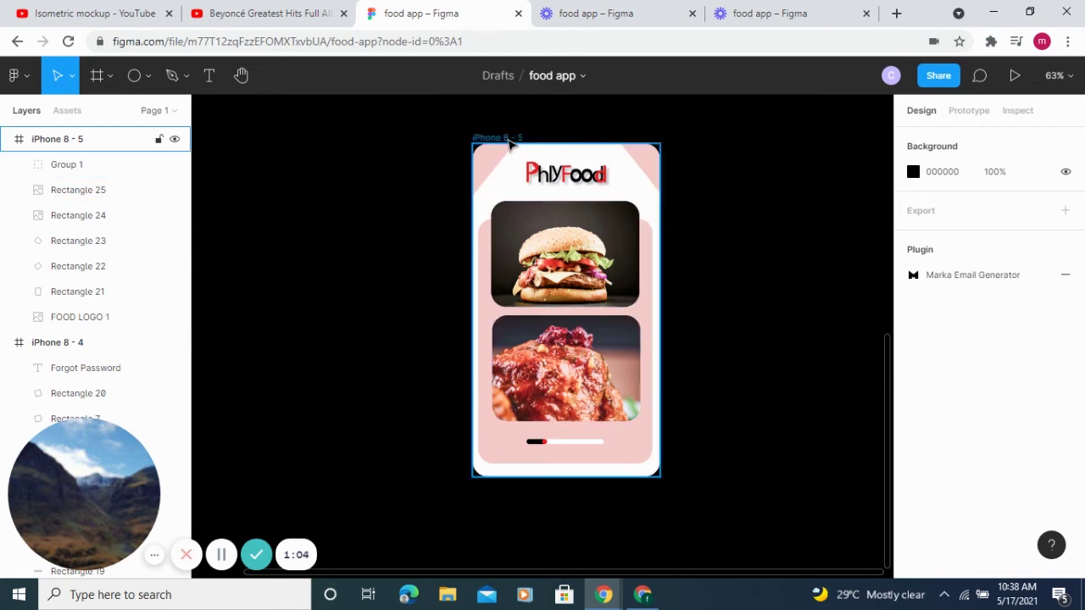
Move the iPhone 8 - 5 frame on the canvas to about X 244, Y -883.
left_click_drag(508, 142, 463, 148)
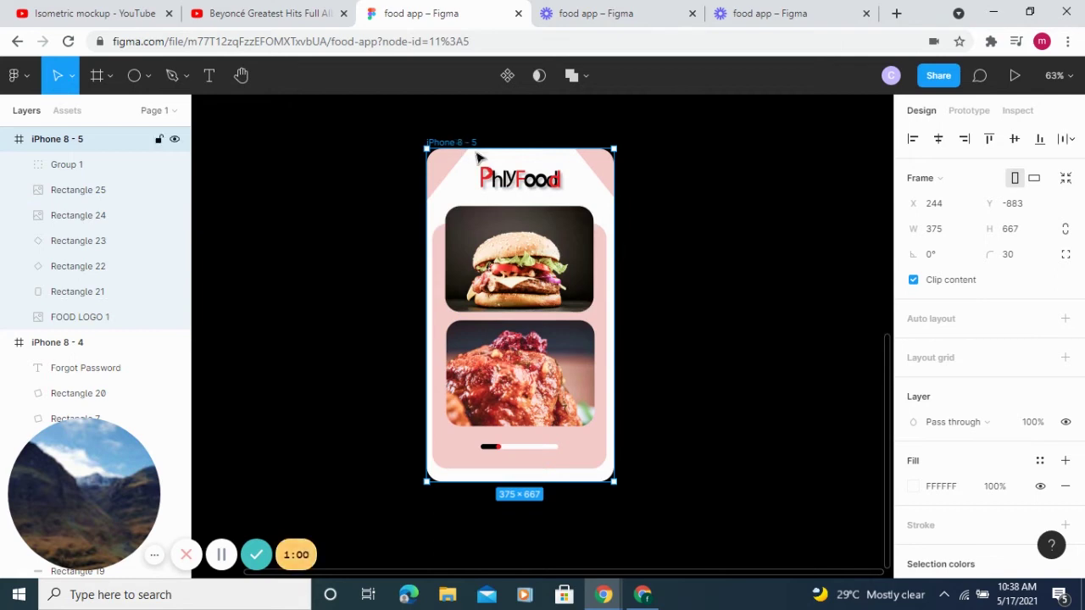
scroll(525, 252, "up", 2)
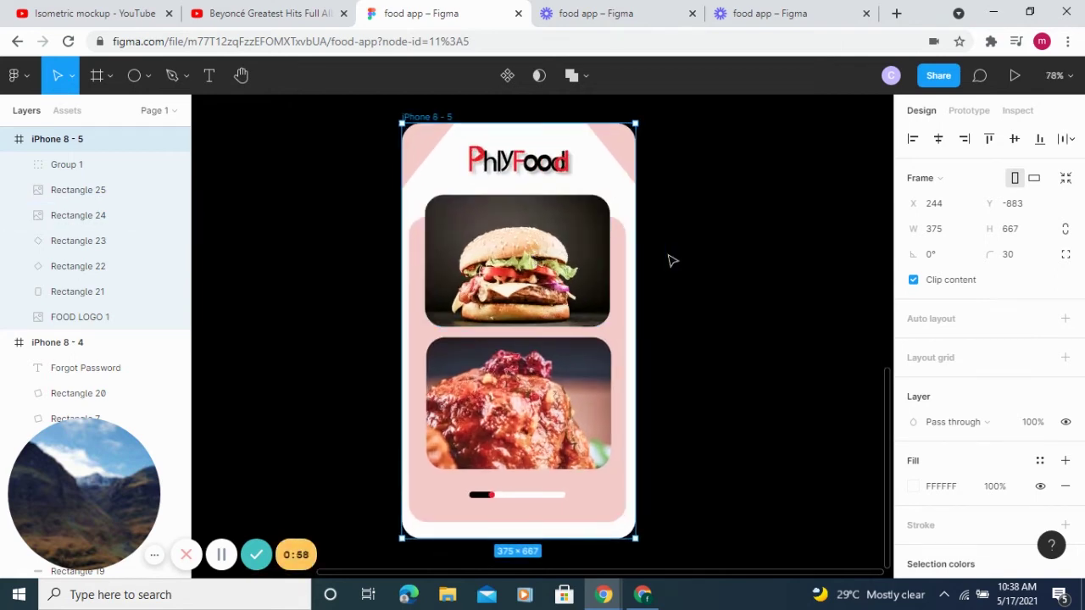
left_click(682, 270)
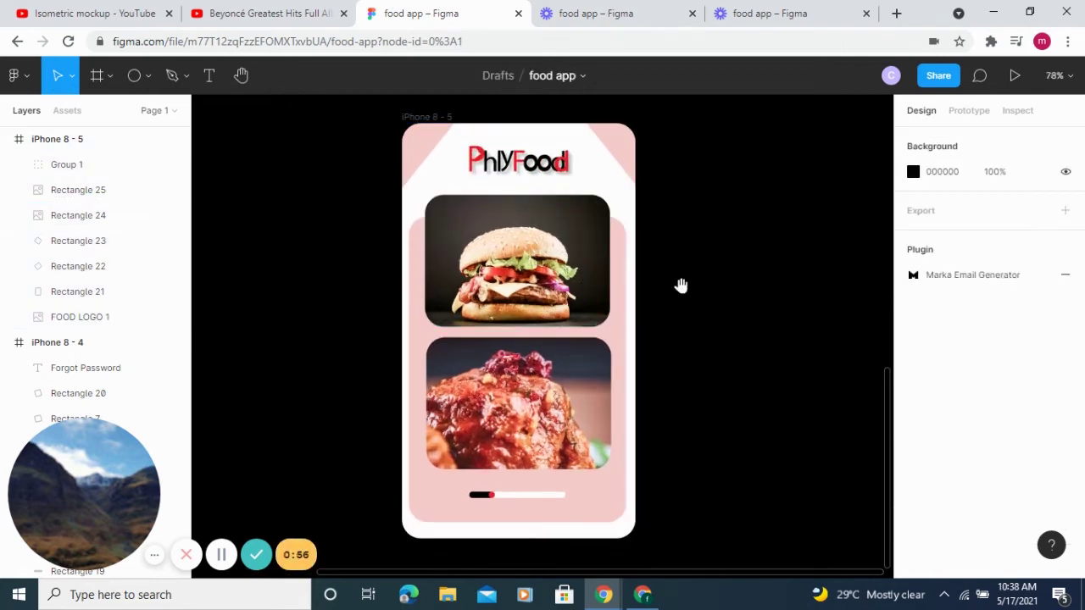
left_click_drag(708, 295, 646, 287)
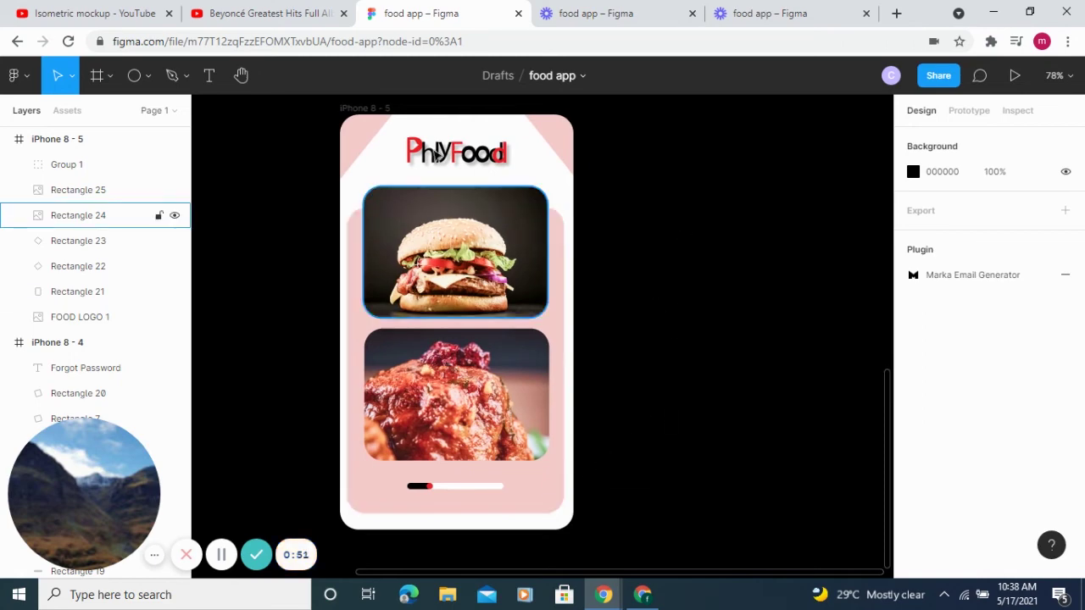
mouse_move(660, 278)
left_mouse_down()
mouse_move(646, 295)
mouse_move(642, 277)
mouse_move(651, 281)
left_mouse_up()
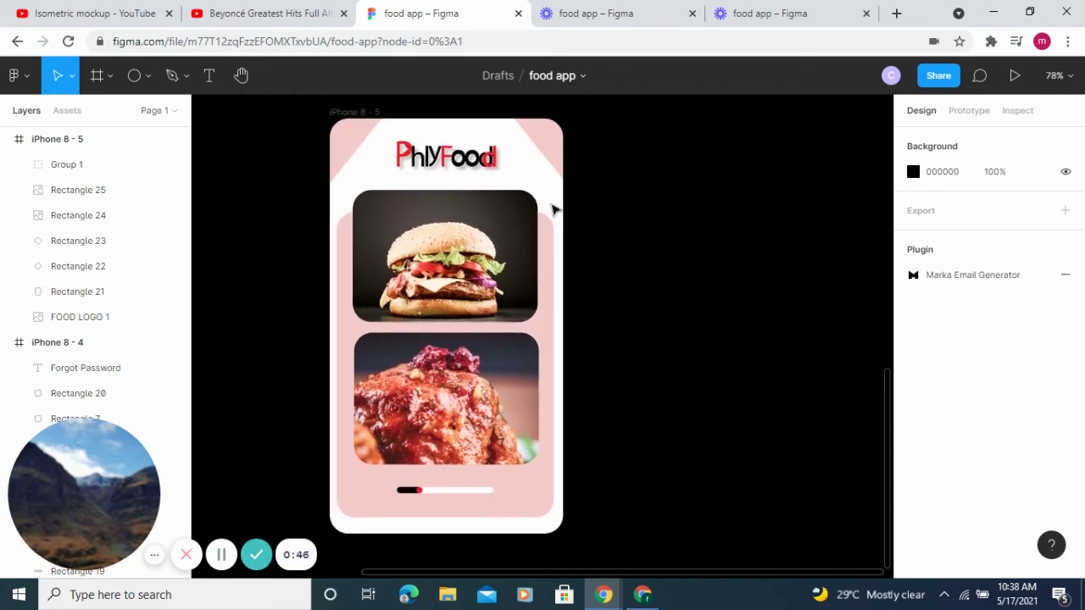
Rename the iPhone 8 - 5 frame as Home.
left_click(346, 111)
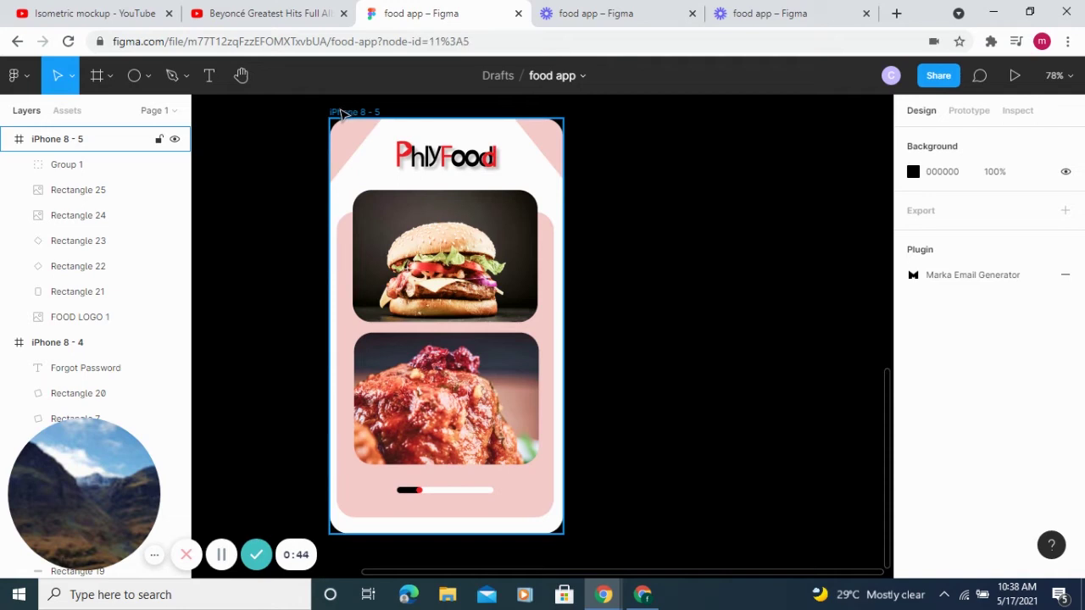
left_click(344, 112)
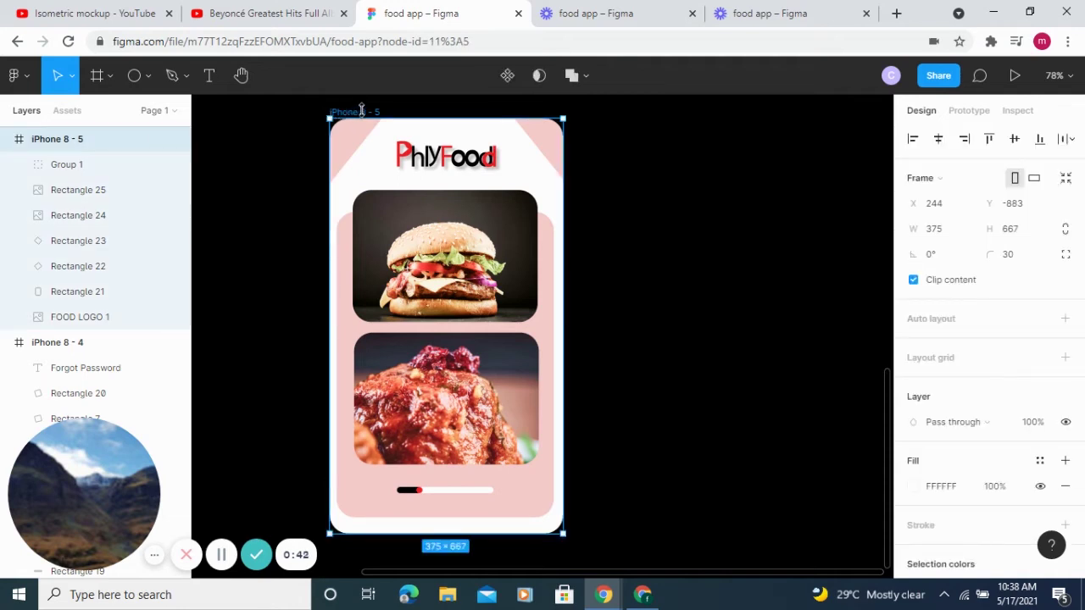
key("ctrl+r")
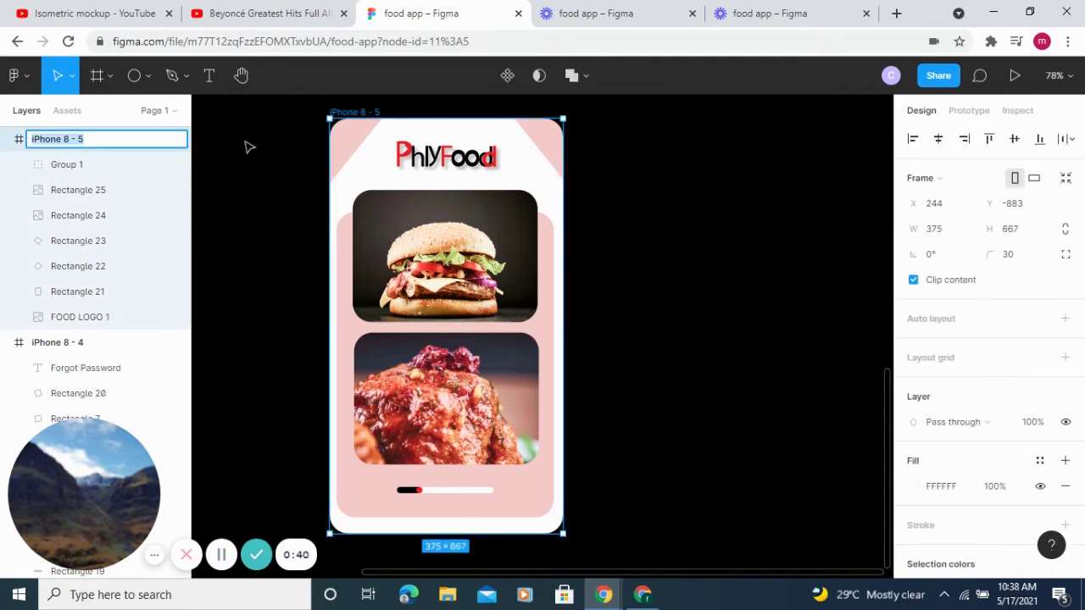
type("h0")
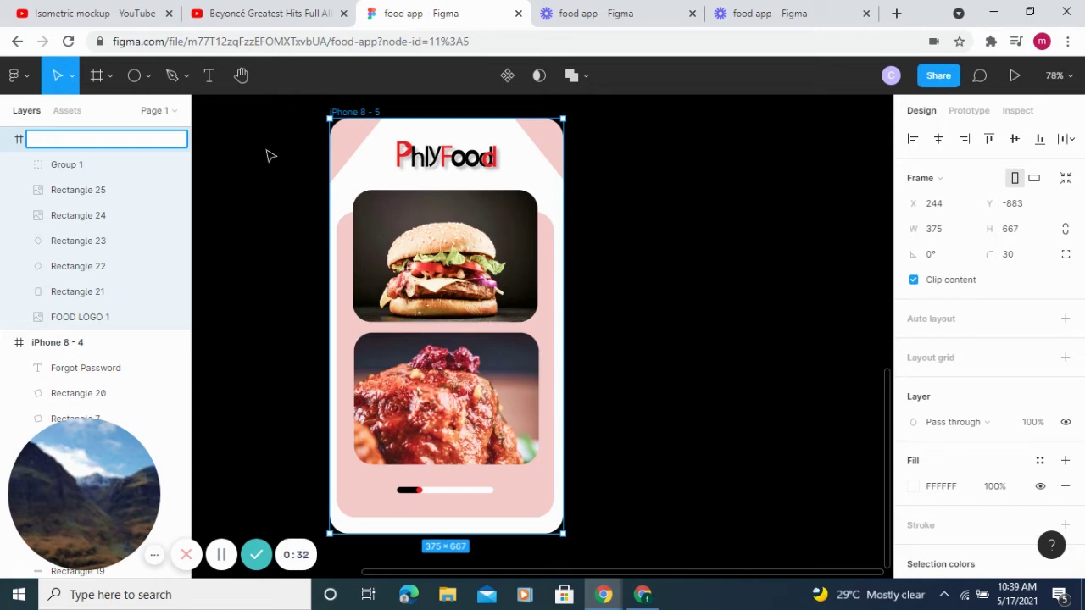
type("Home")
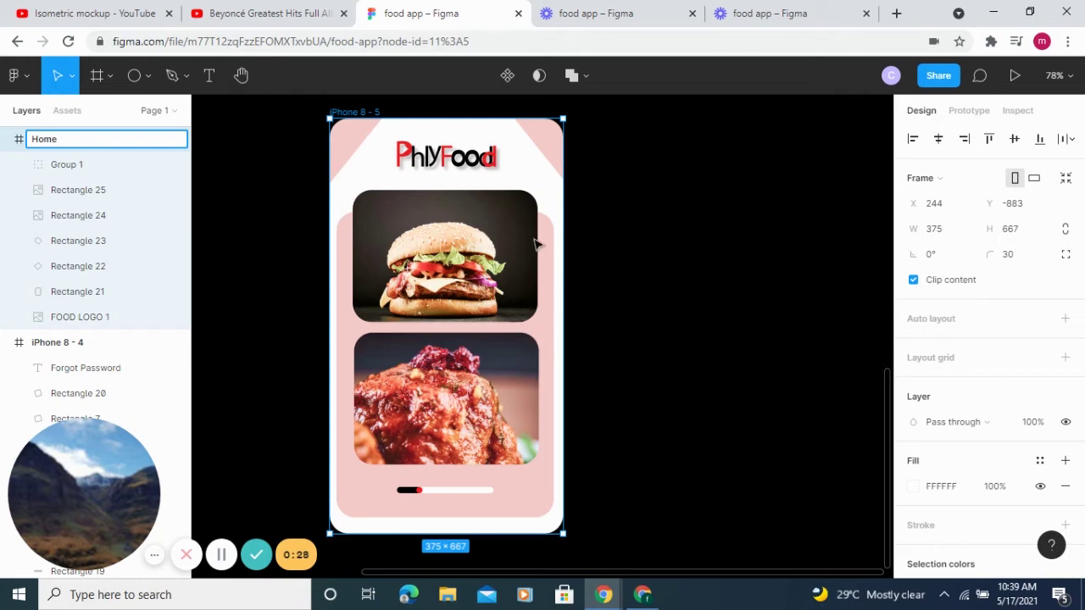
left_click(634, 288)
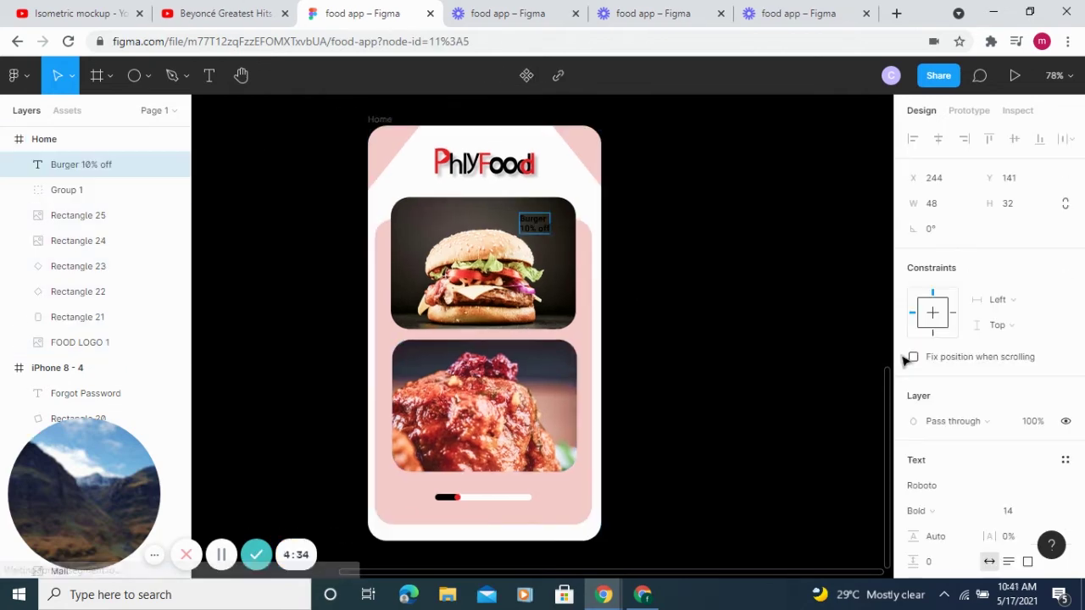
Change the fill of the "Burger 10% off" text on the burger photo to red E12020.
scroll(905, 360, "down", 3)
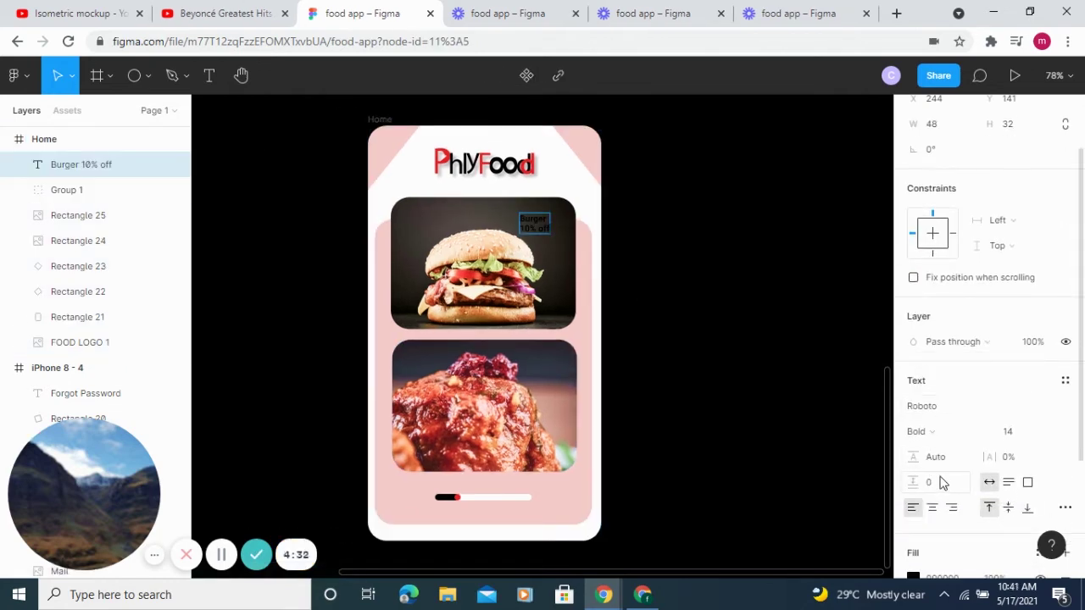
scroll(924, 500, "down", 3)
left_click(914, 422)
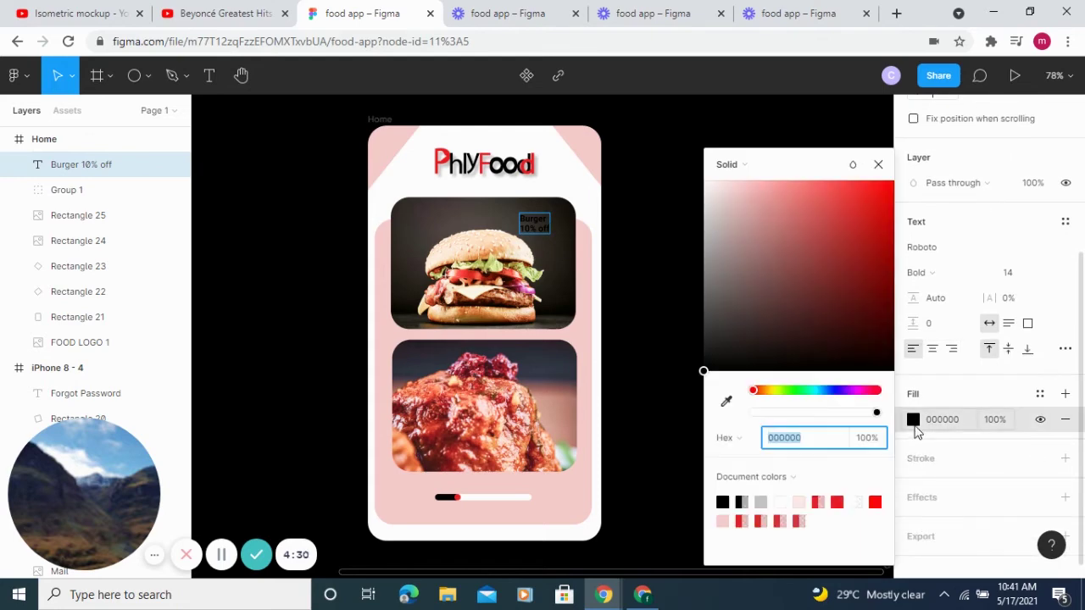
left_click(704, 366)
left_click_drag(806, 285, 840, 214)
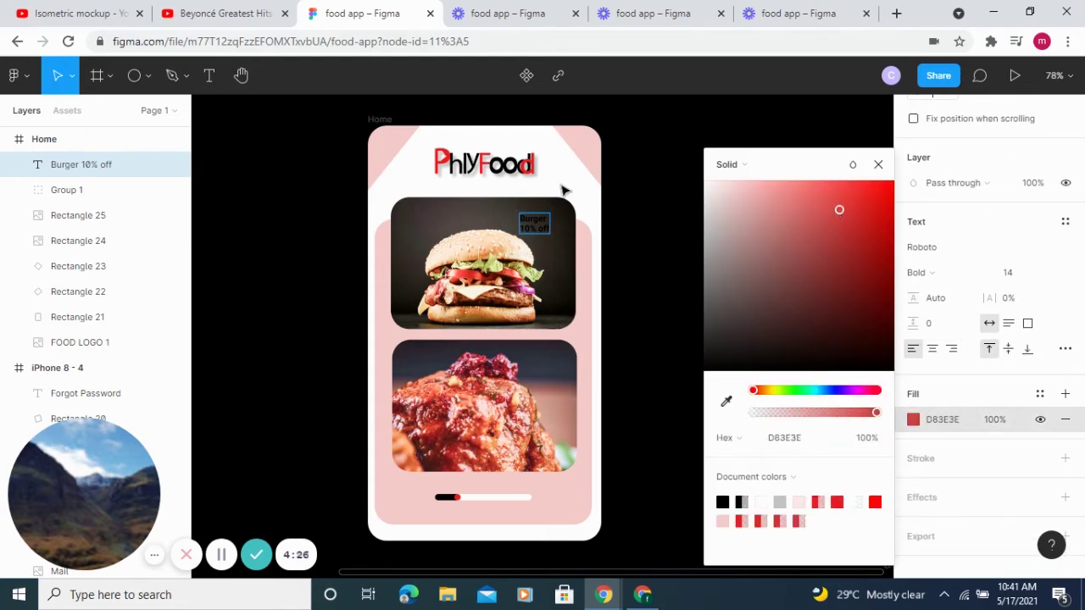
key("ctrl+z")
key("Return")
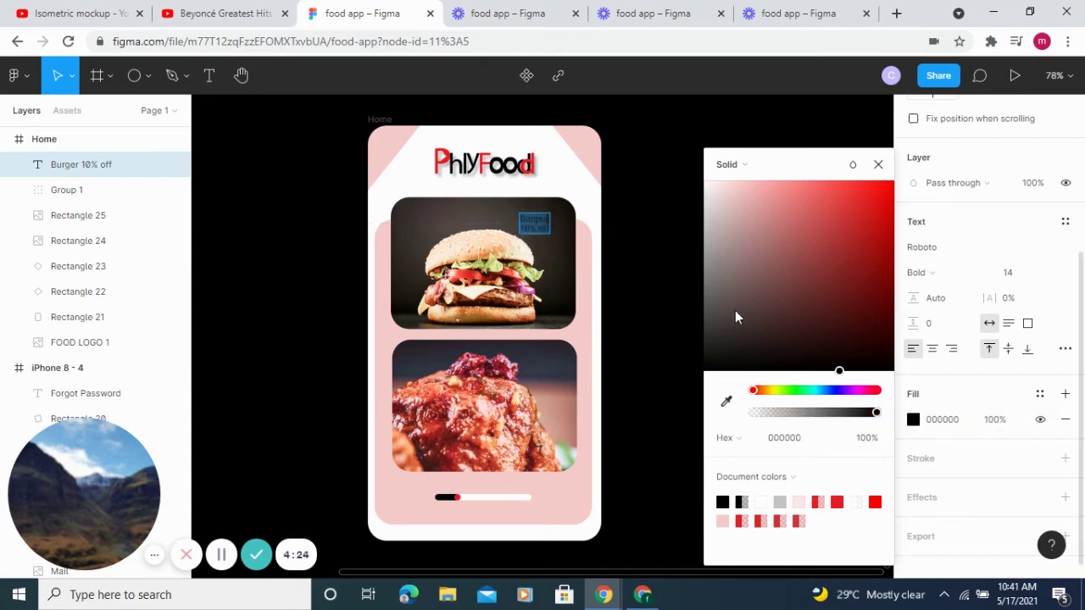
key("Escape")
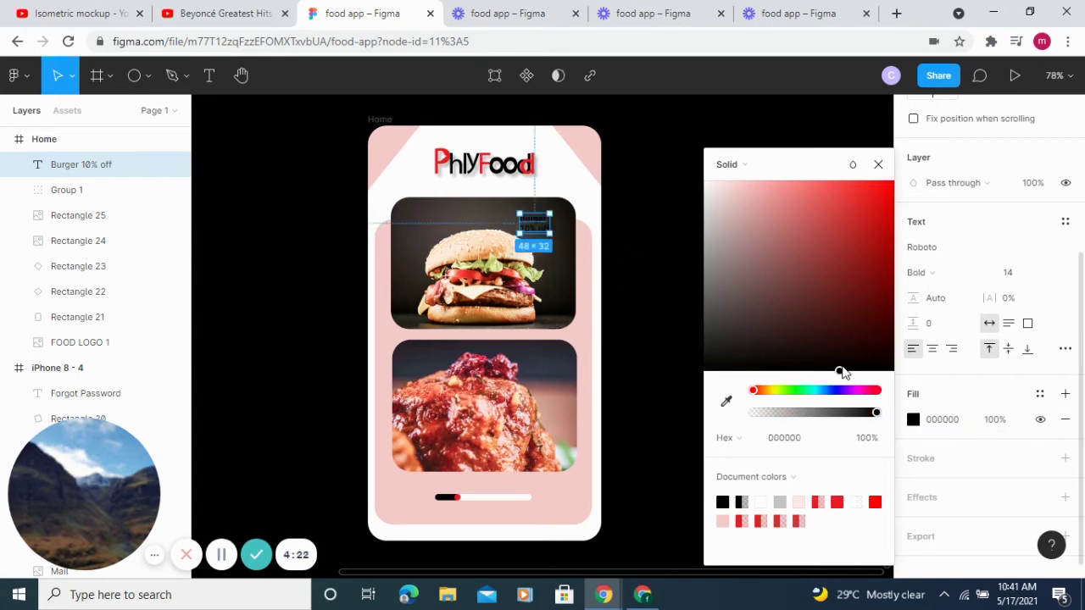
left_click_drag(841, 371, 867, 207)
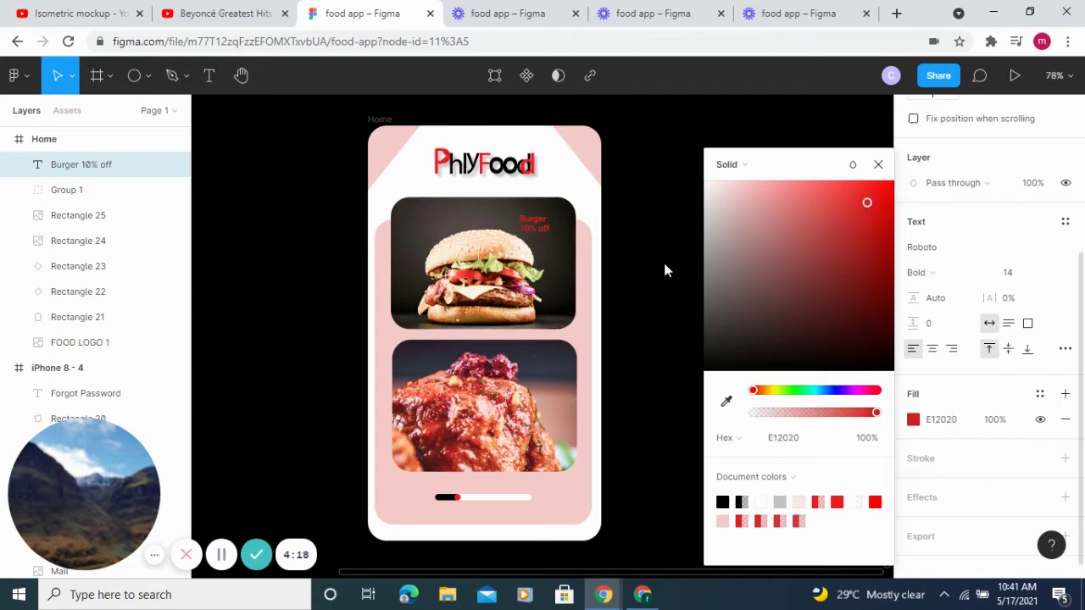
left_click(641, 229)
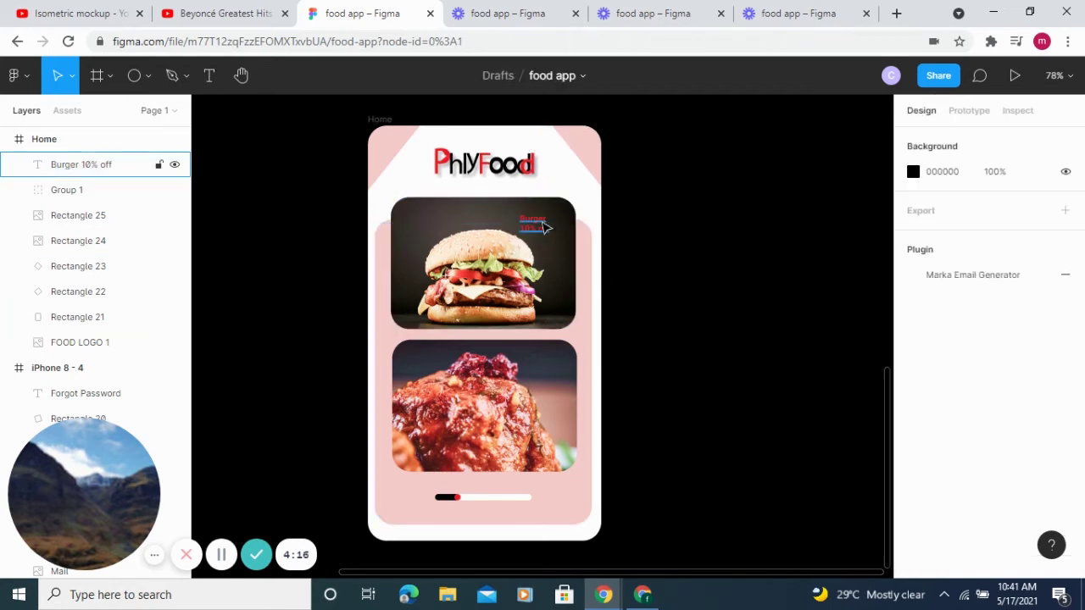
Duplicate the "Burger 10% off" label onto the chicken photo at about X 276, Y 363 and replace the word Burger with Chicken.
left_click(545, 228)
left_click_drag(545, 227, 568, 363)
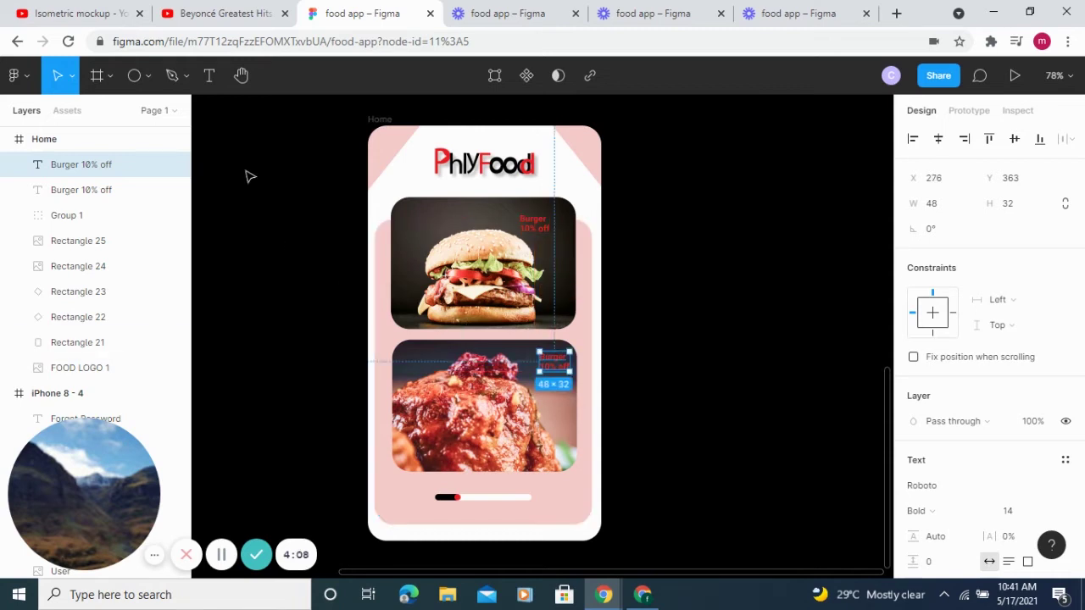
left_click(209, 75)
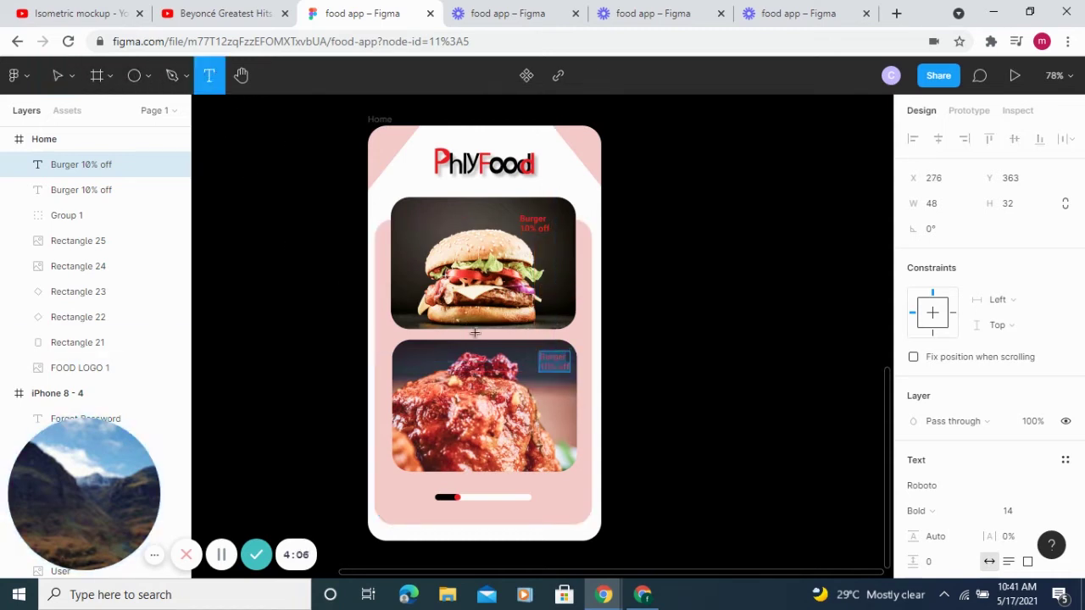
left_click(567, 359)
type("C")
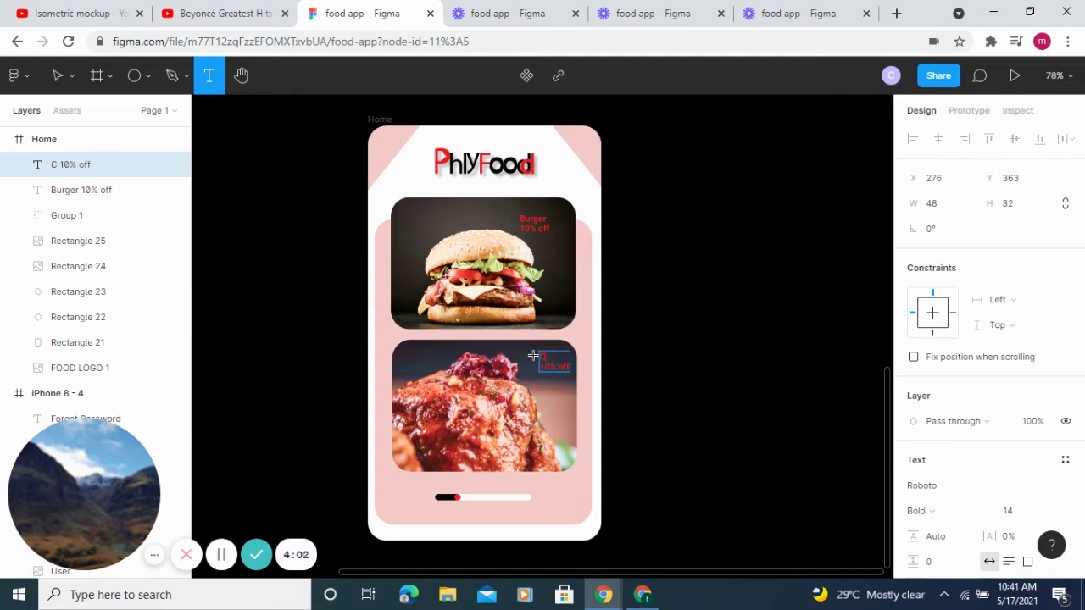
type("hicken")
left_click(773, 298)
Recolour only the % sign in the "Burger 10% off" label white (FFFFFF) from the document colours.
scroll(764, 360, "up", 3)
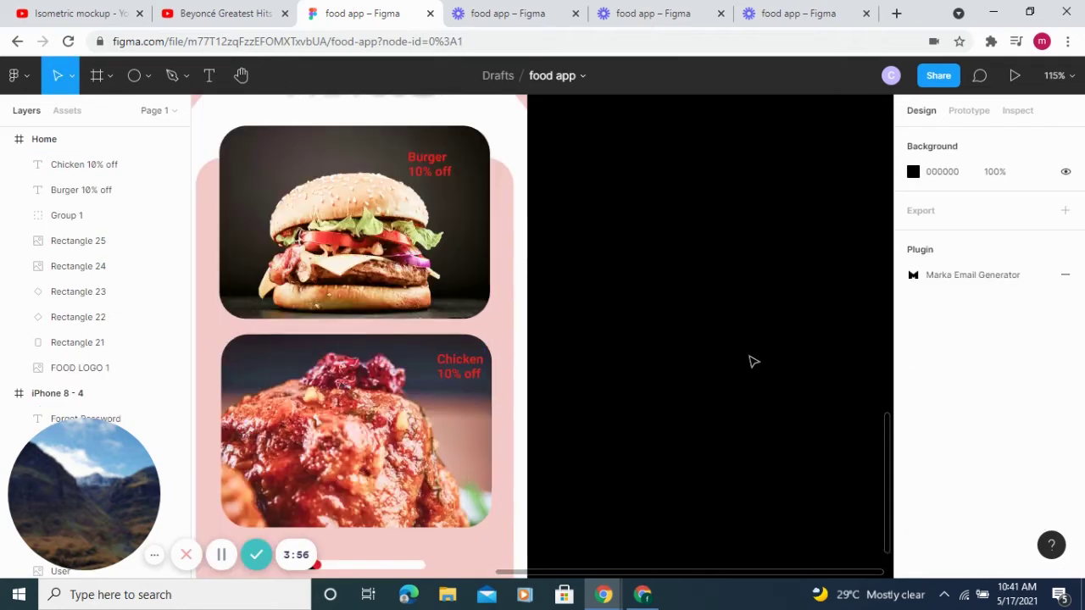
left_click_drag(678, 339, 811, 315)
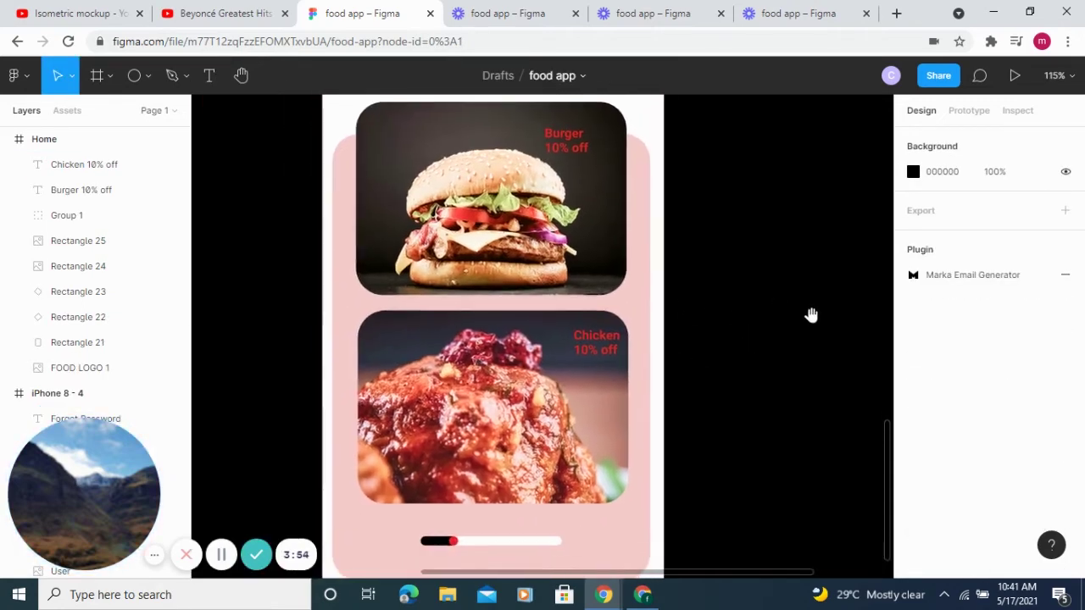
left_click(567, 151)
left_click(637, 161)
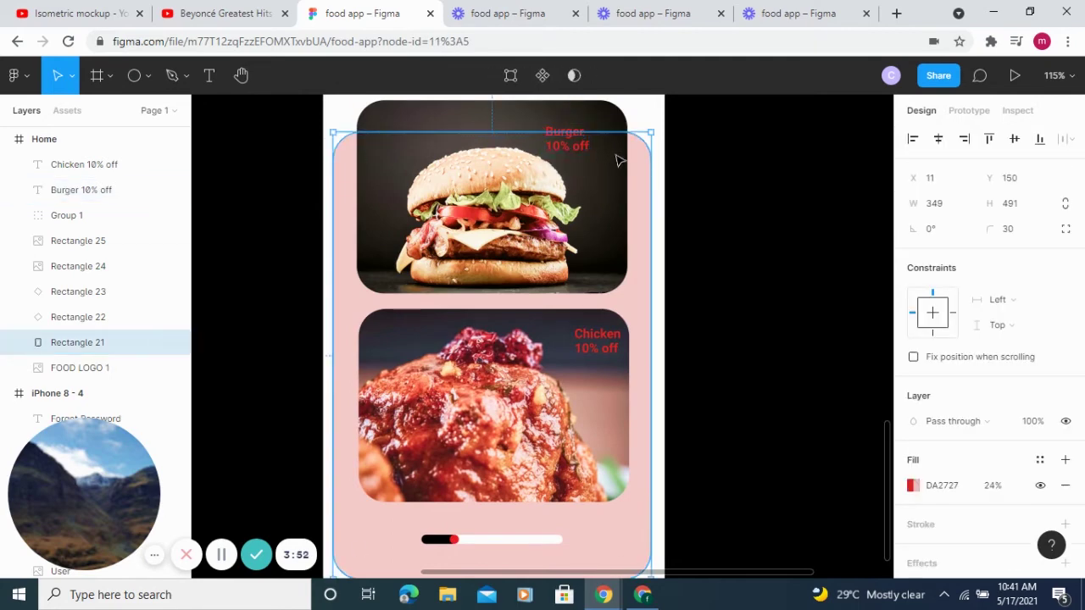
left_click(570, 148)
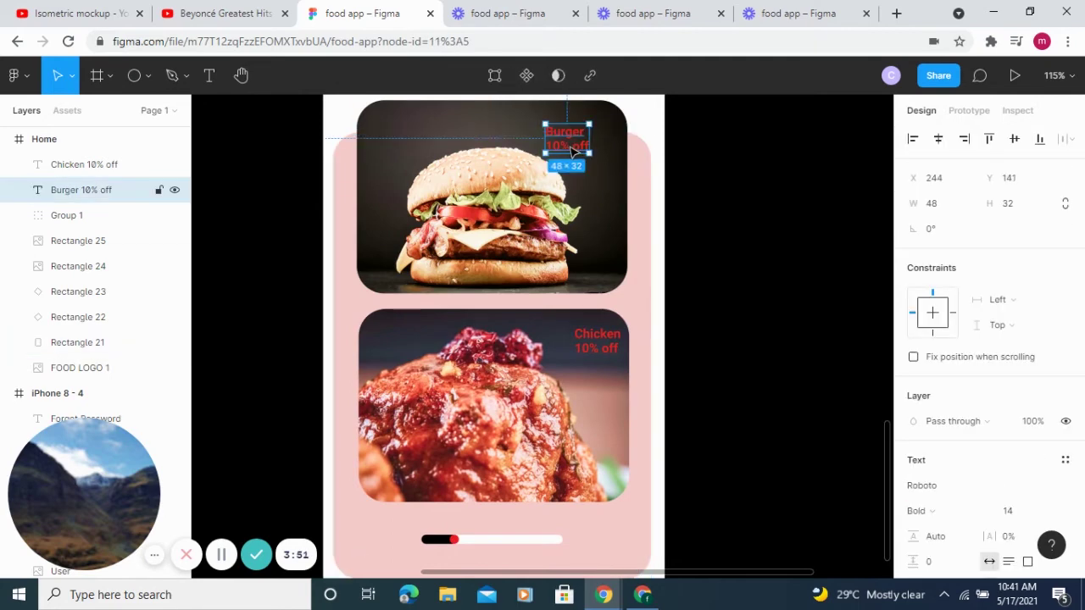
left_click(209, 75)
left_click(556, 149)
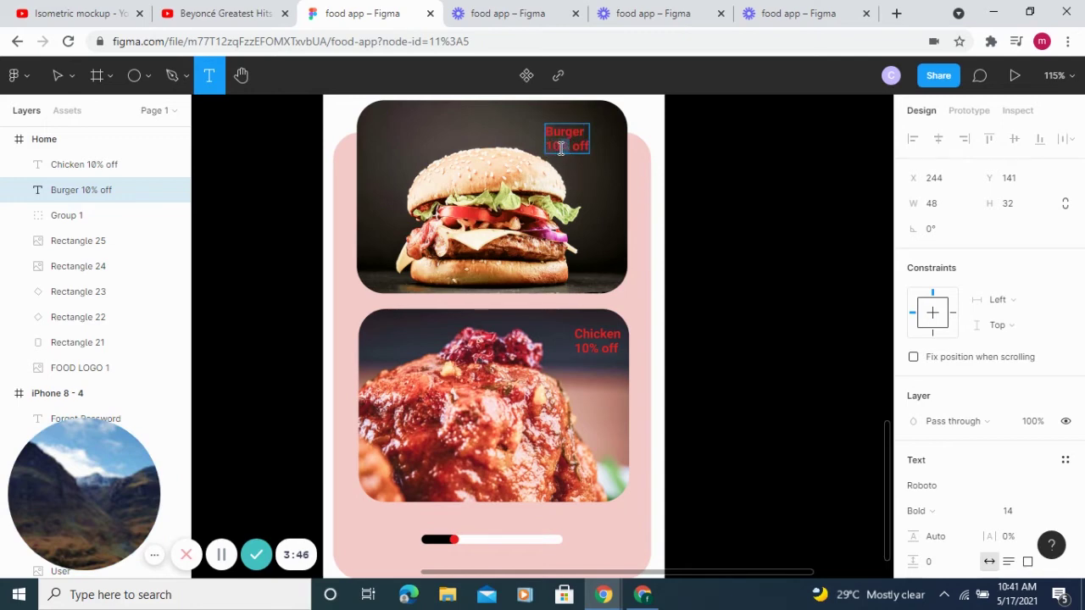
scroll(975, 382, "down", 2)
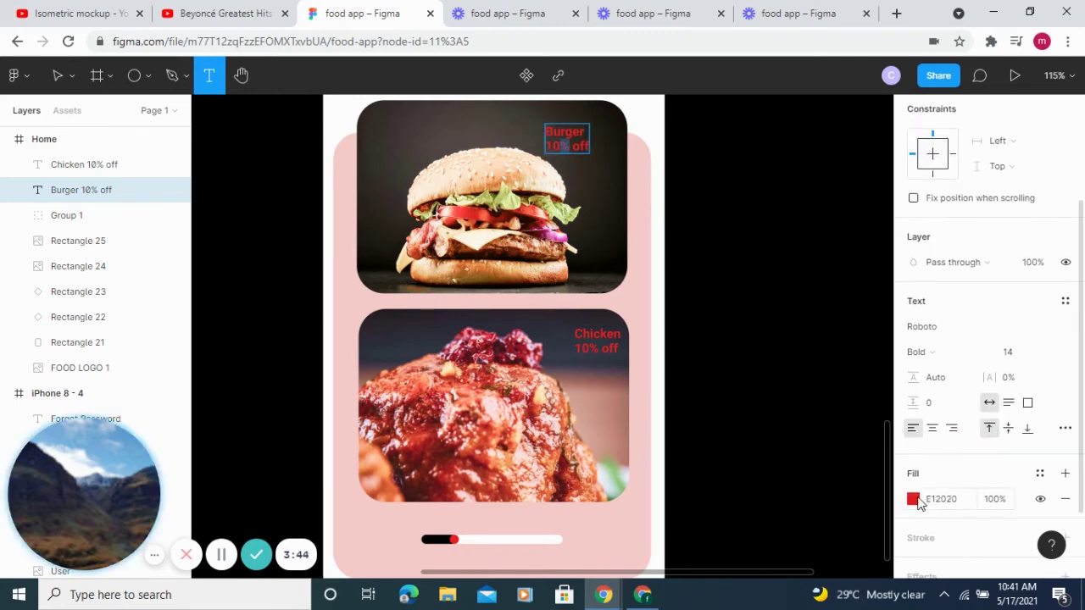
left_click(913, 498)
left_click(762, 500)
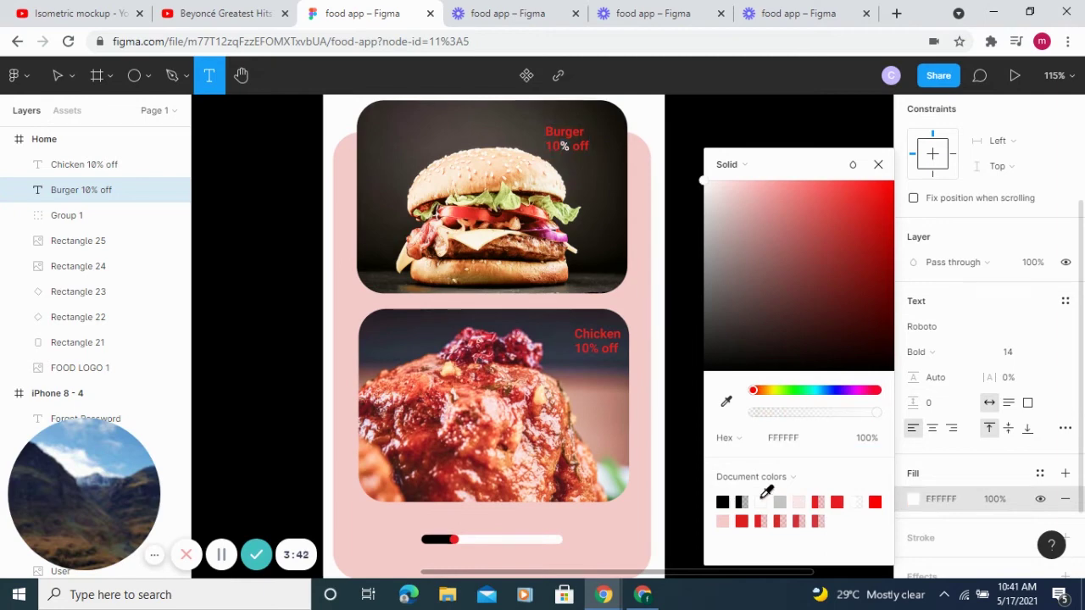
Recolour only the % sign in the "Chicken 10% off" label white (FFFFFF) from the document colours.
left_click(595, 347)
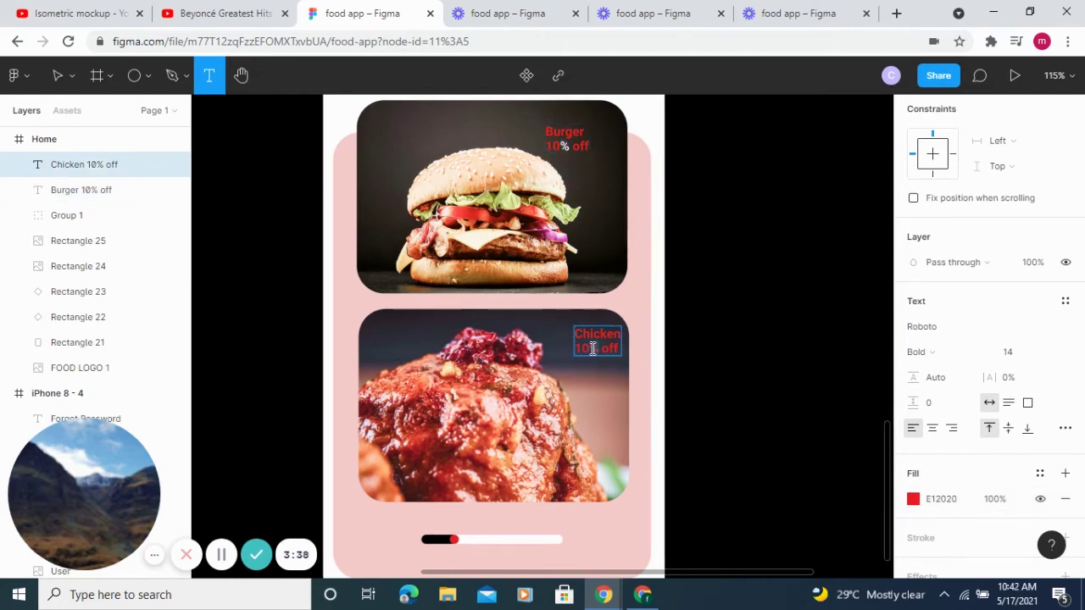
scroll(949, 479, "down", 2)
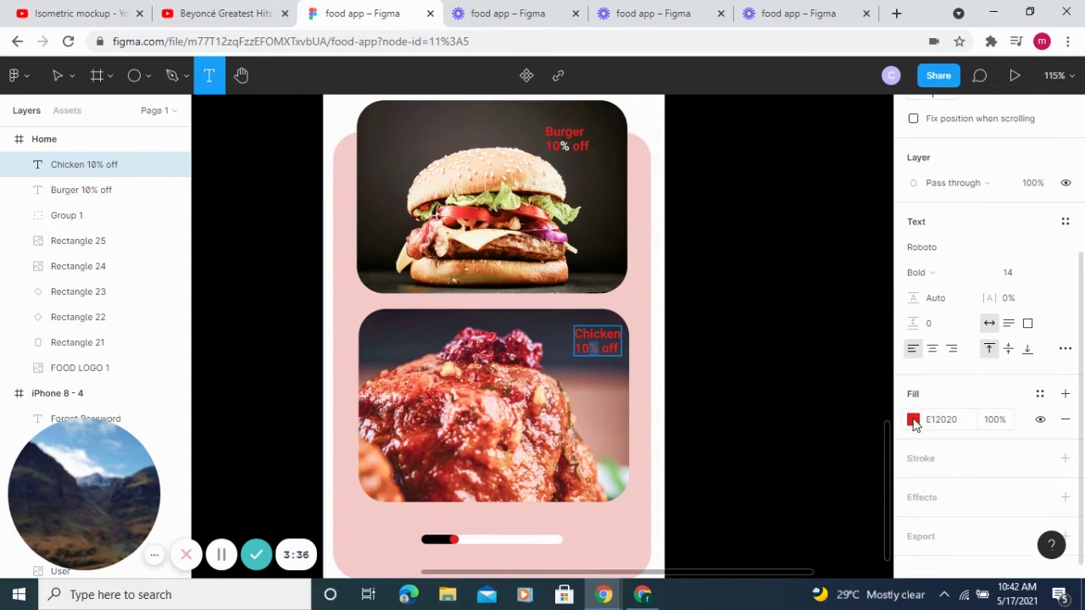
left_click(913, 421)
left_click(762, 502)
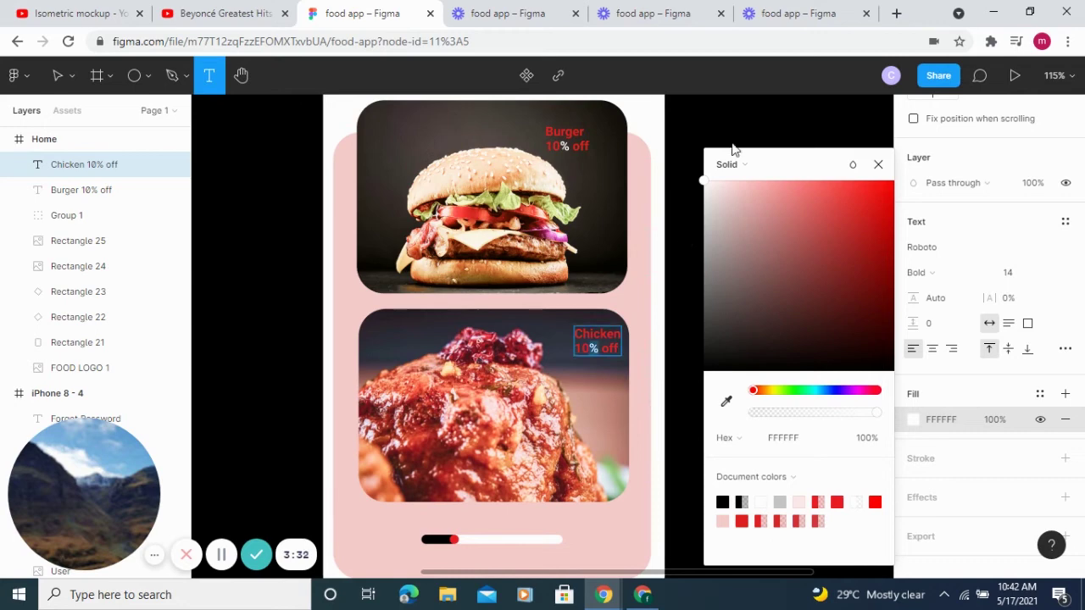
left_click(649, 222)
left_click(654, 222)
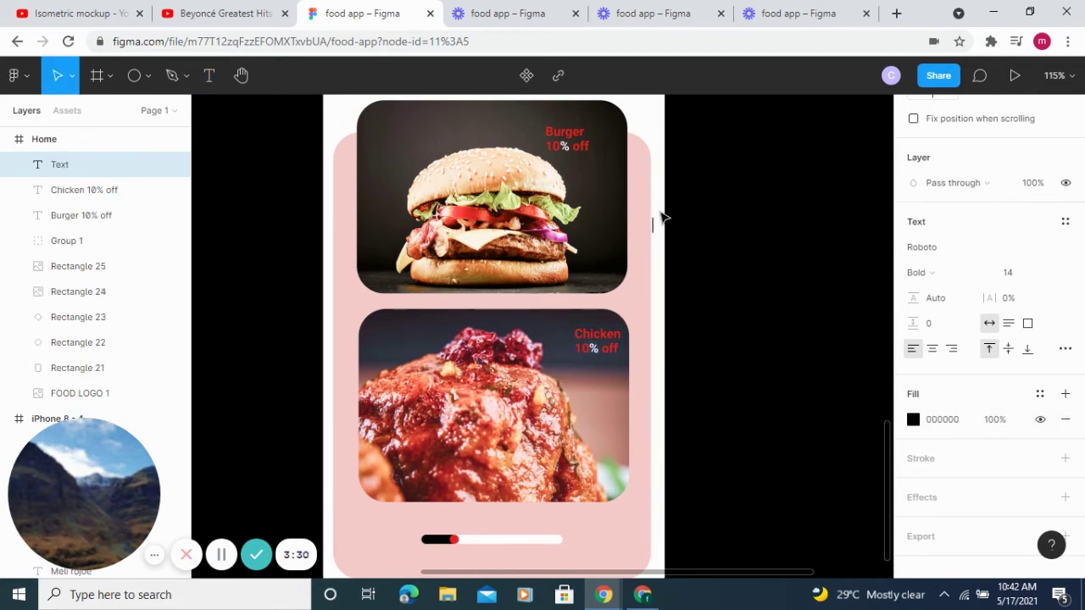
Duplicate the whole Home frame and place the copy just to the right of the original, leaving a small gap.
scroll(662, 217, "up", 1)
scroll(664, 216, "down", 3, "ctrl")
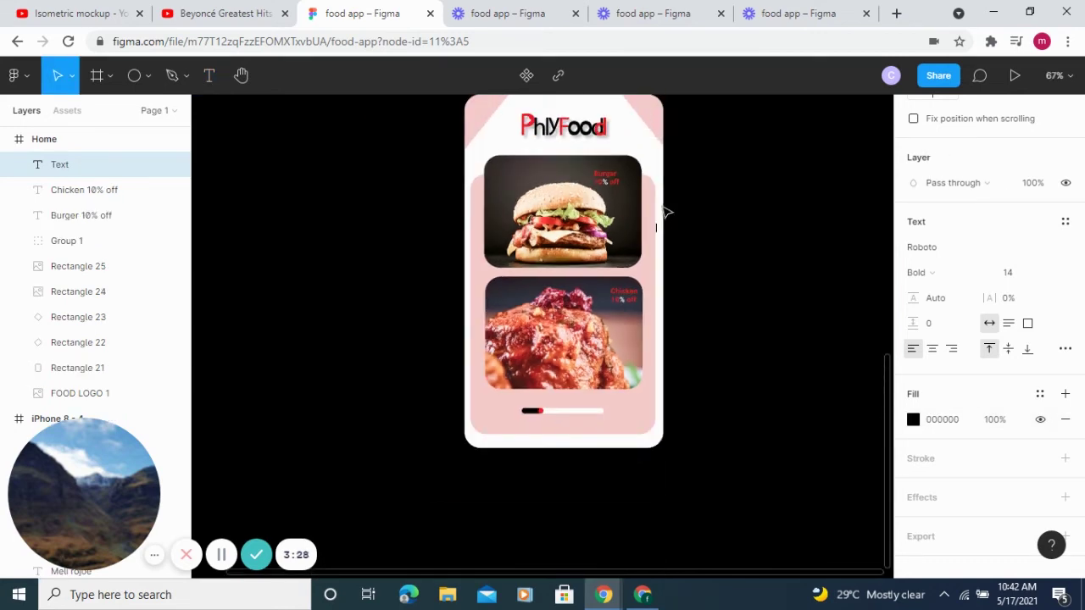
left_click(718, 280)
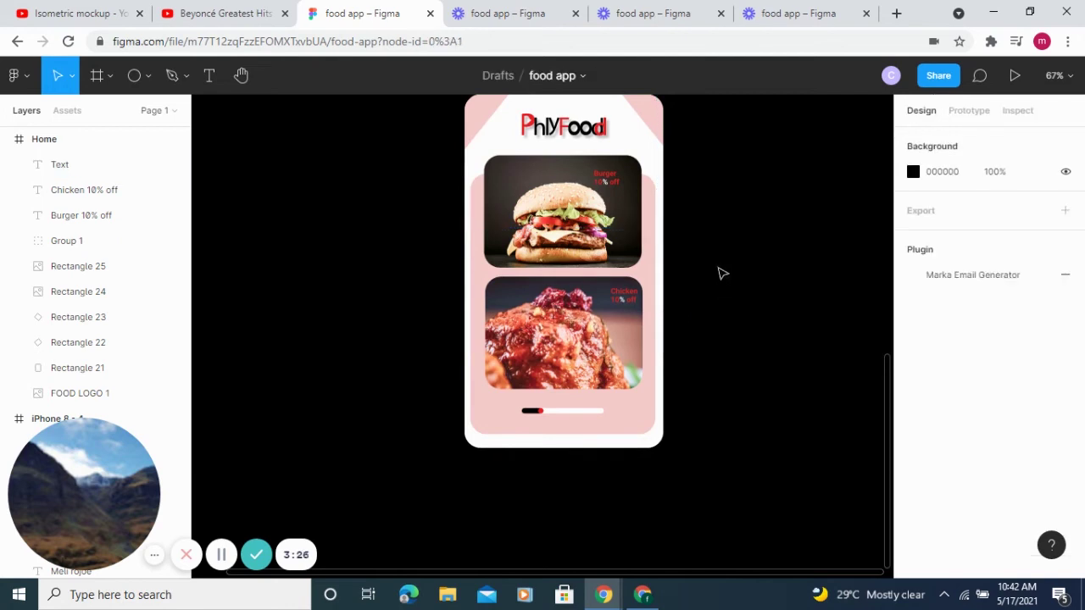
left_click_drag(697, 283, 602, 286)
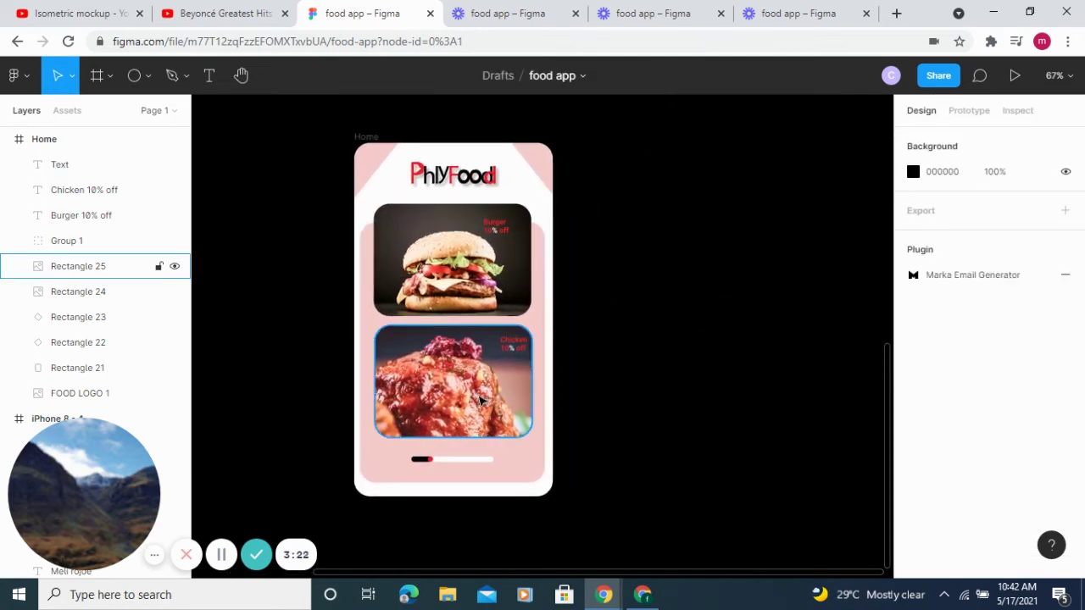
left_click_drag(598, 285, 557, 271)
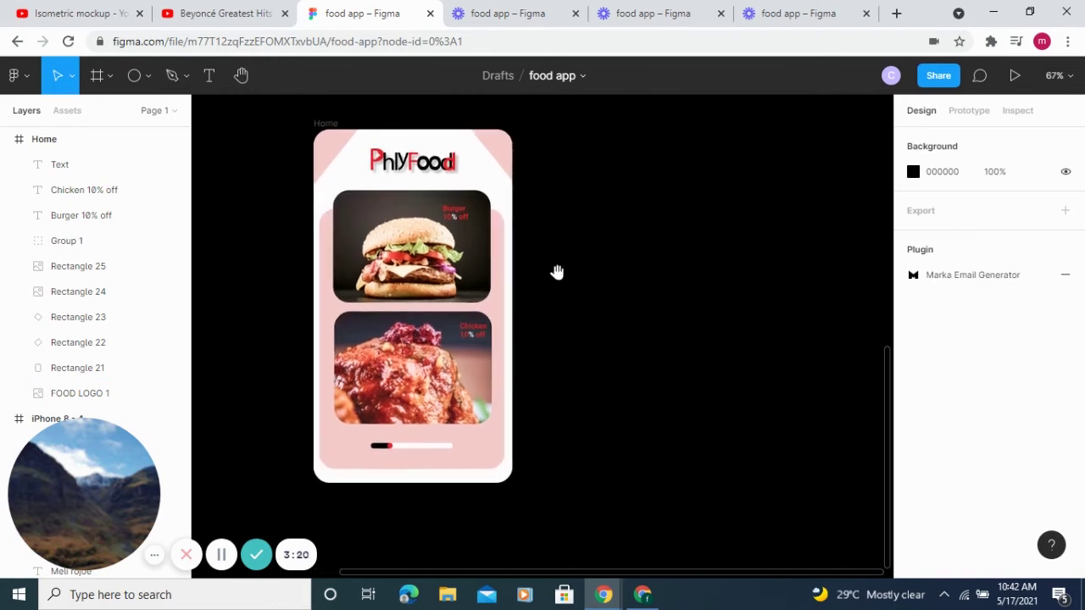
left_click_drag(616, 240, 579, 249)
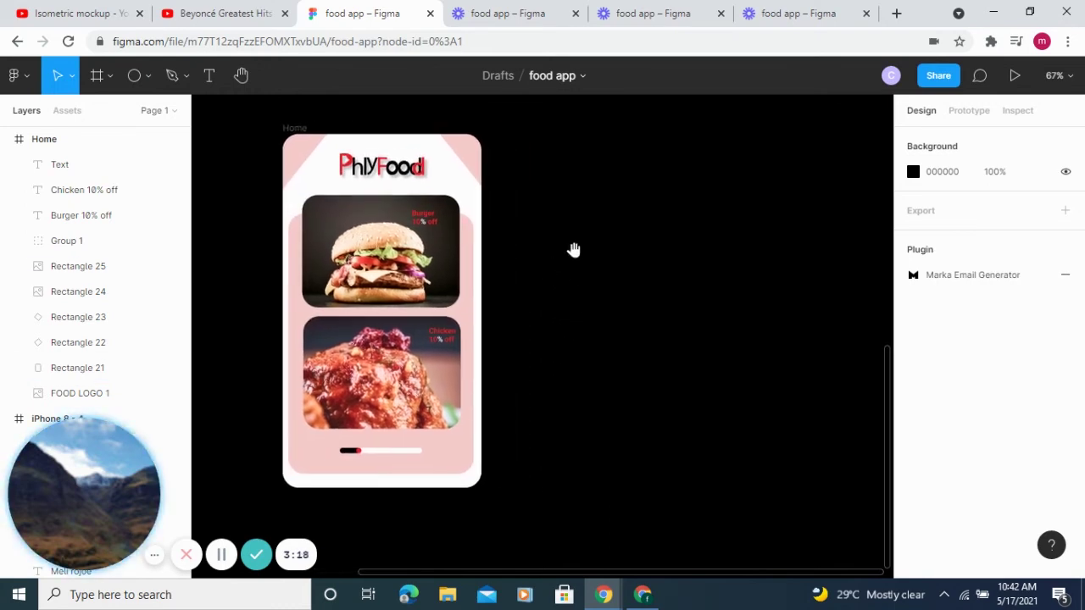
left_click(305, 129)
left_click(305, 129)
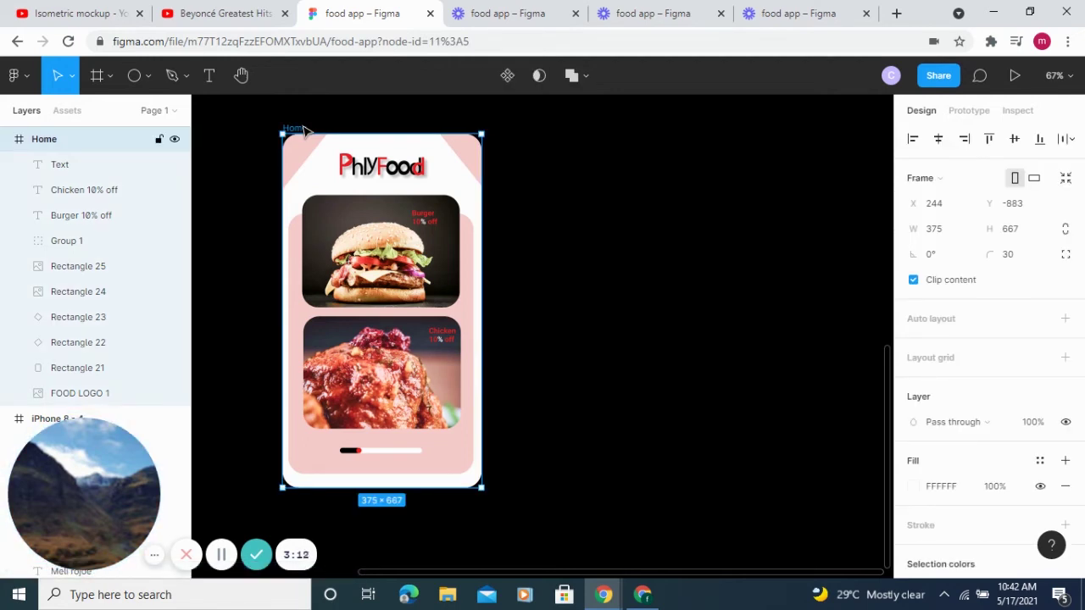
left_click_drag(305, 136, 514, 120, "alt")
key("Escape")
Delete the burger and chicken photos and the scroll indicator from the duplicated Home frame.
left_click(653, 247)
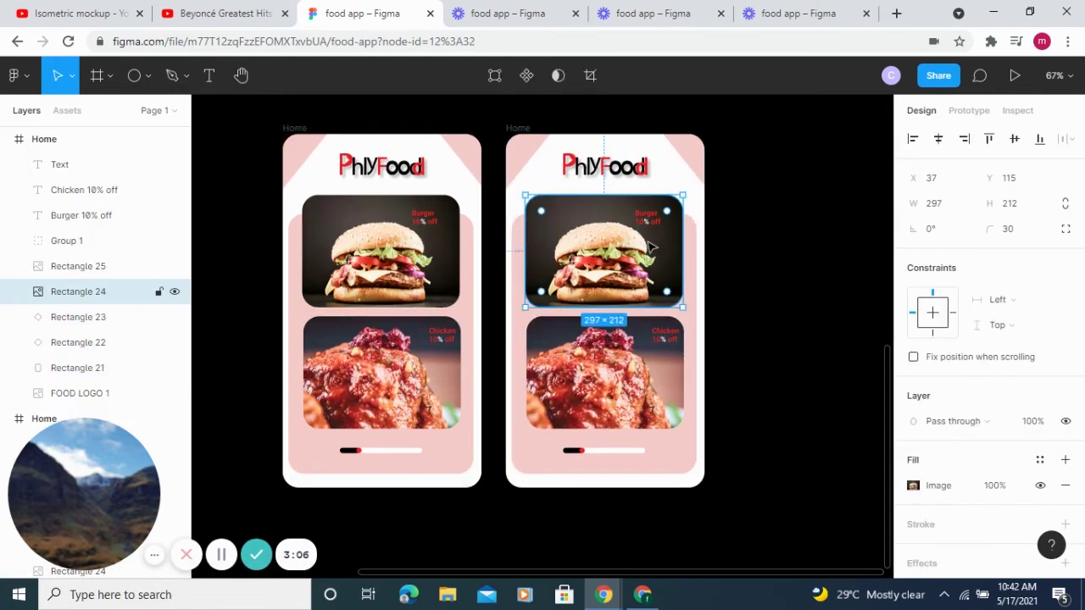
key("Delete")
left_click(645, 386)
key("Delete")
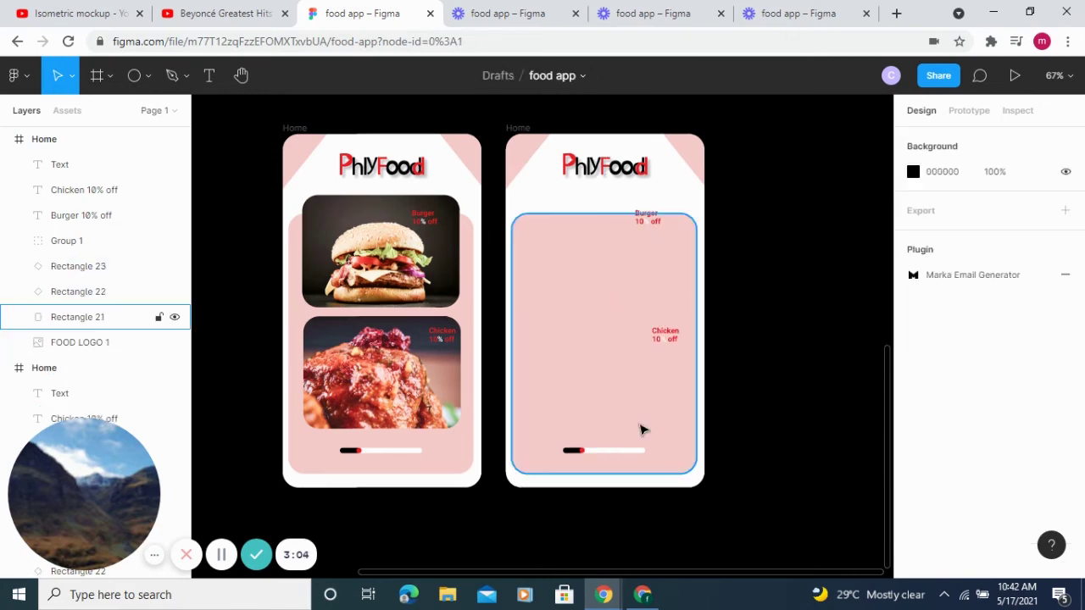
left_click(618, 447)
key("Delete")
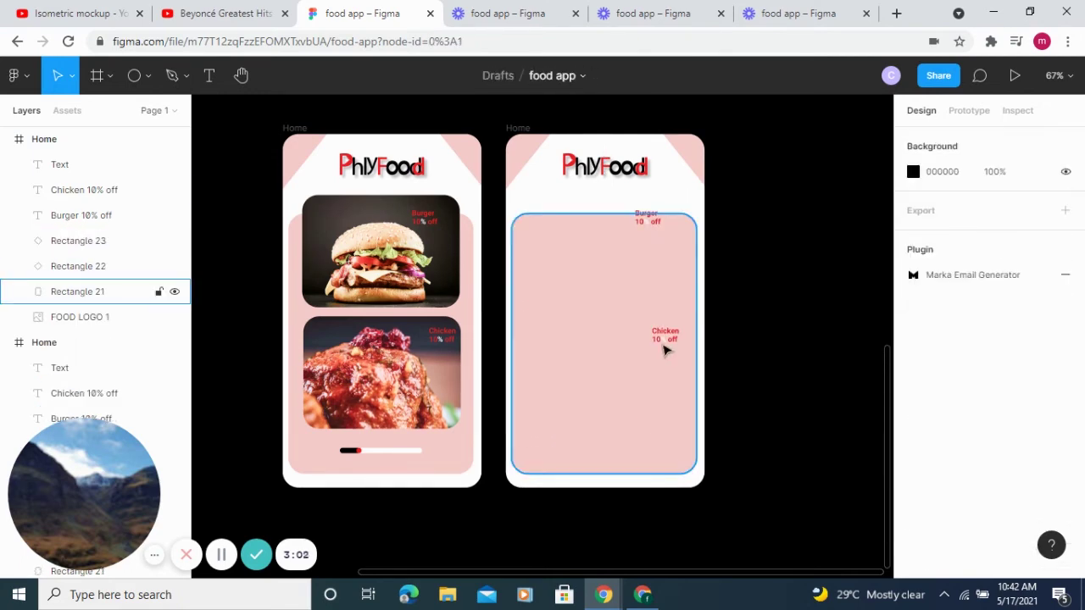
Delete the "Chicken 10% off" and "Burger 10% off" labels from the duplicated frame.
left_click(665, 335)
key("Delete")
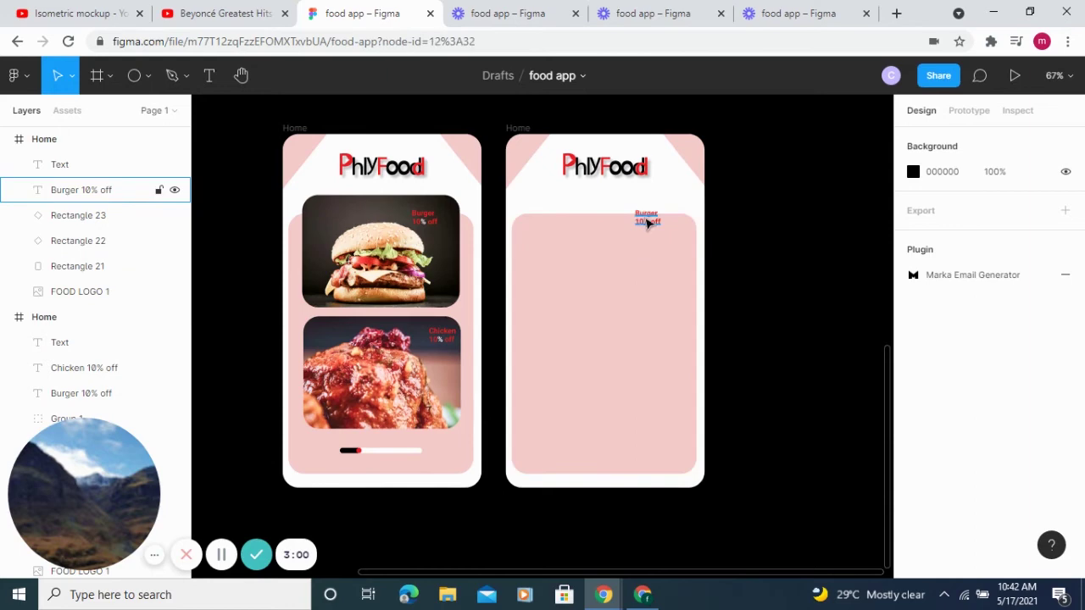
left_click(645, 220)
key("Delete")
Resize the pink panel in the duplicated frame to 286 wide and 456 high.
left_click(629, 273)
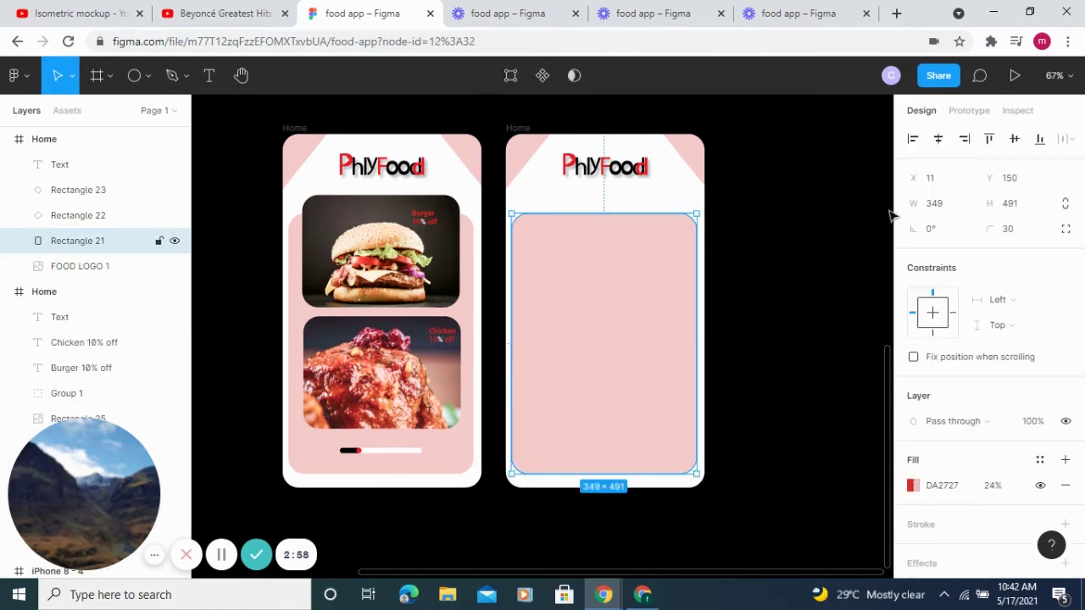
left_click(945, 209)
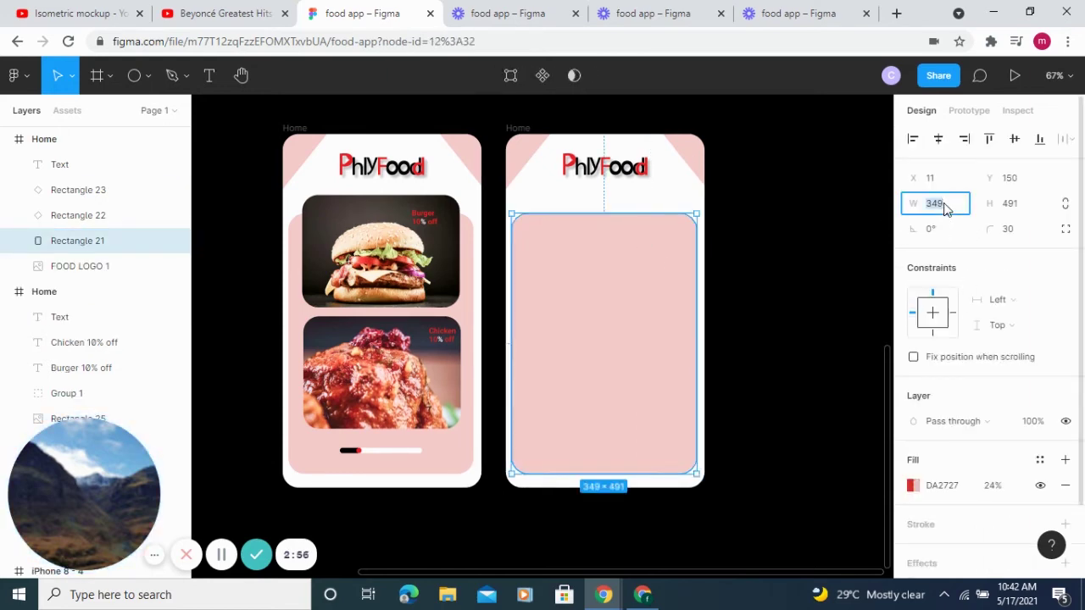
type("28")
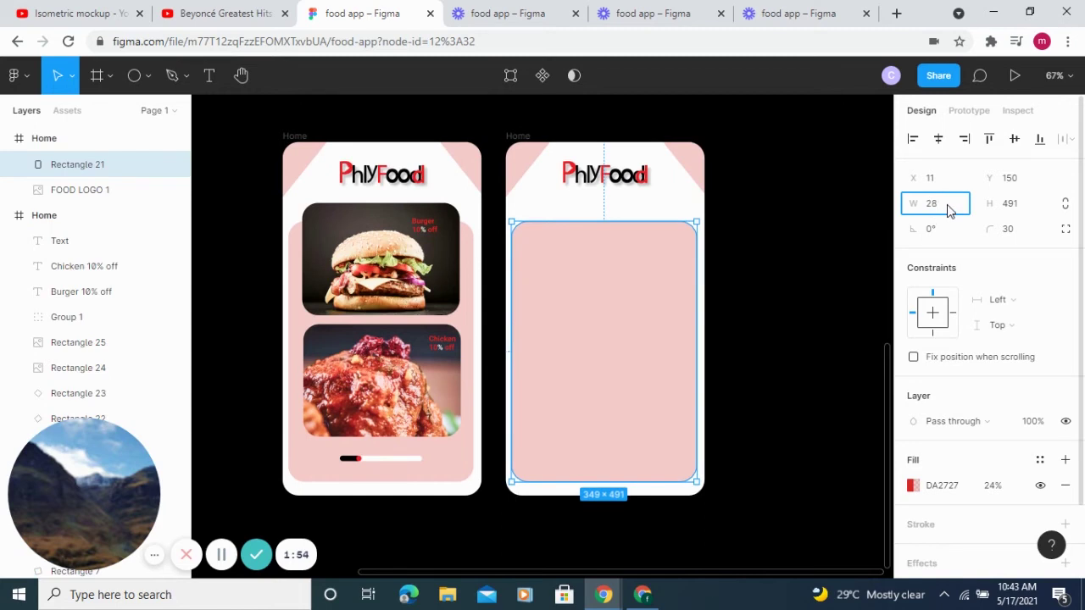
type("6")
left_click(1022, 213)
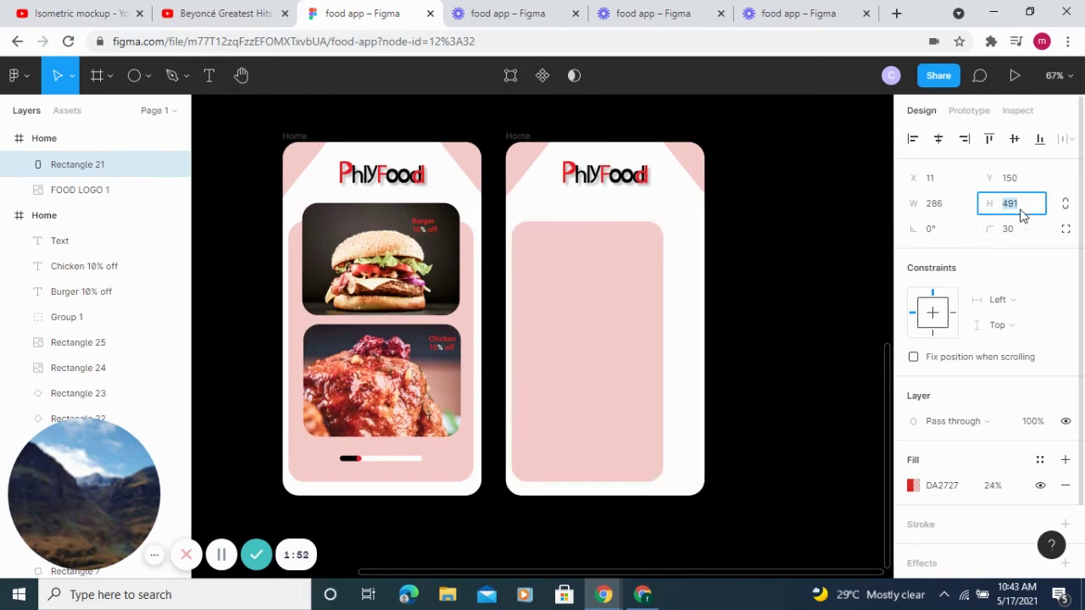
type("45")
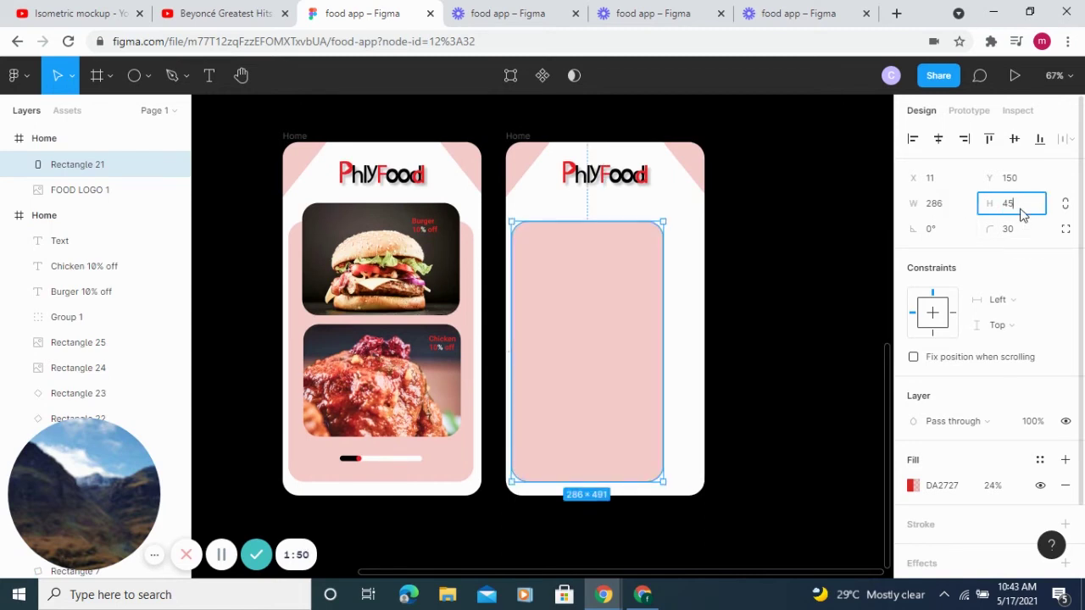
type("6")
left_click(696, 328)
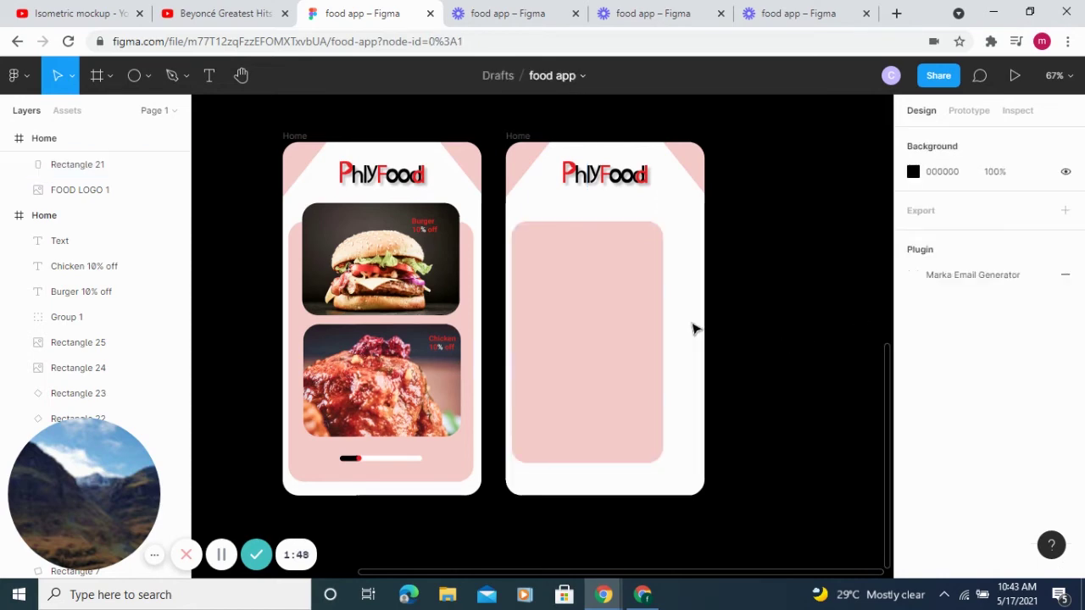
Move the pink panel so it sits horizontally centred below the logo in the duplicated frame.
left_click(607, 327)
left_click_drag(608, 327, 632, 315)
left_click(739, 305)
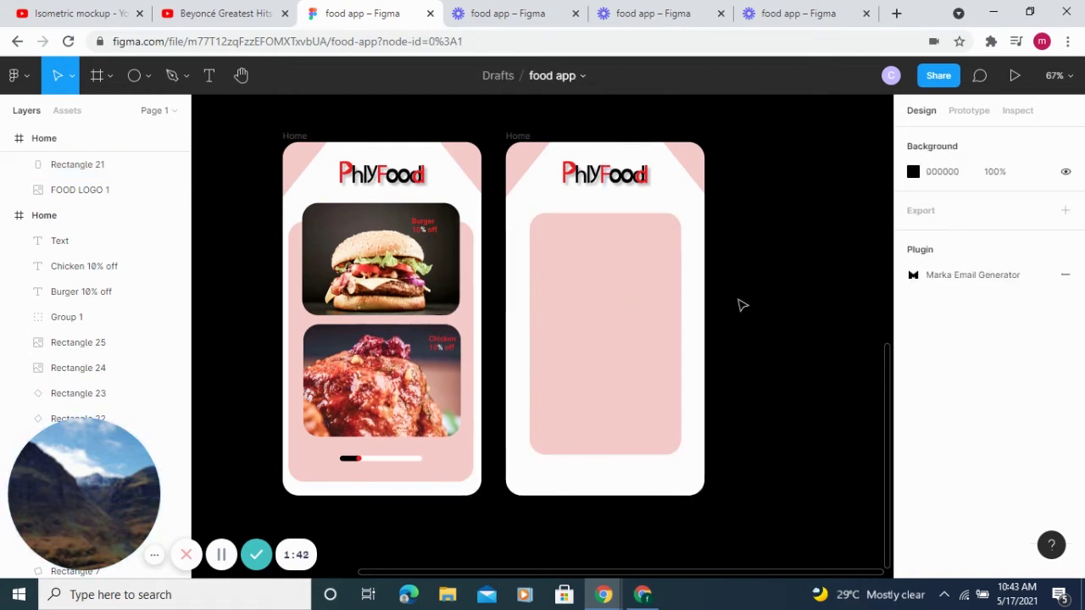
Draw a rectangle about 204 × 40 near the upper edge of the pink panel, at about X 75, Y 179.
left_click_drag(696, 332, 710, 305)
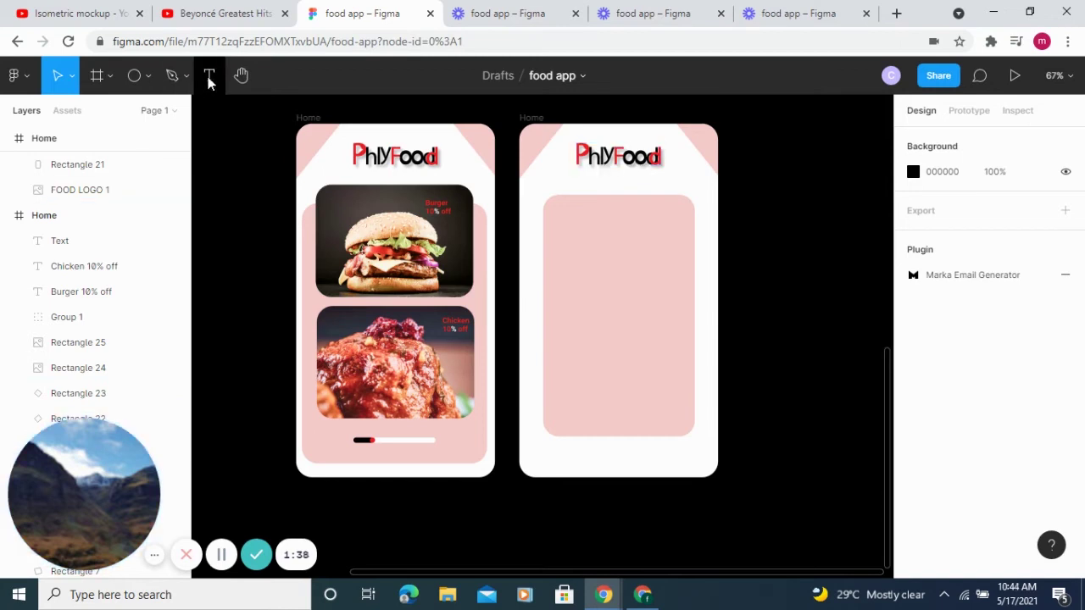
left_click(148, 78)
left_click(114, 114)
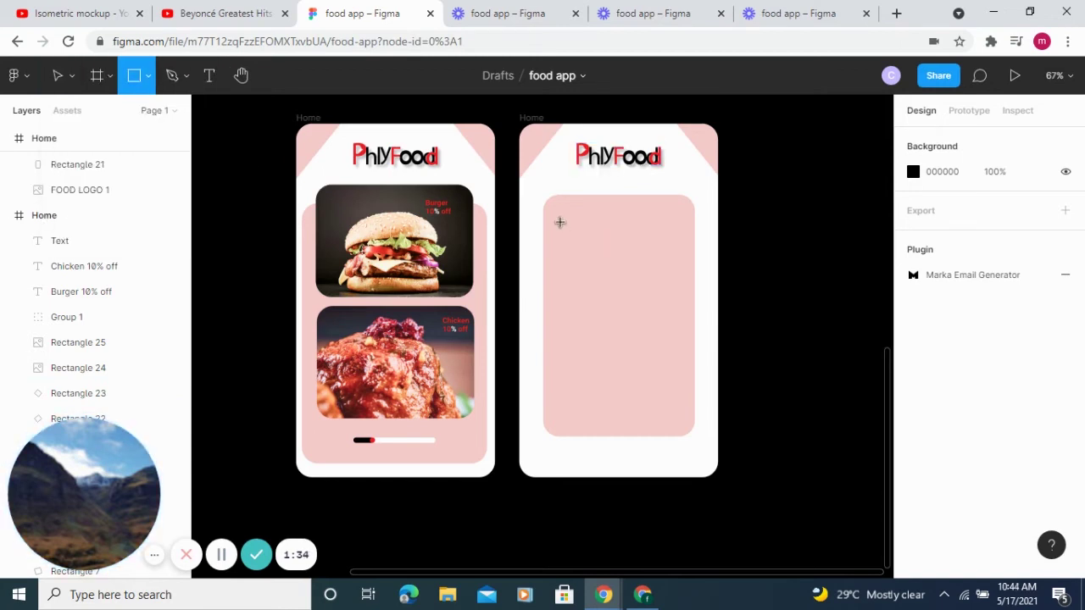
left_click_drag(558, 218, 669, 244)
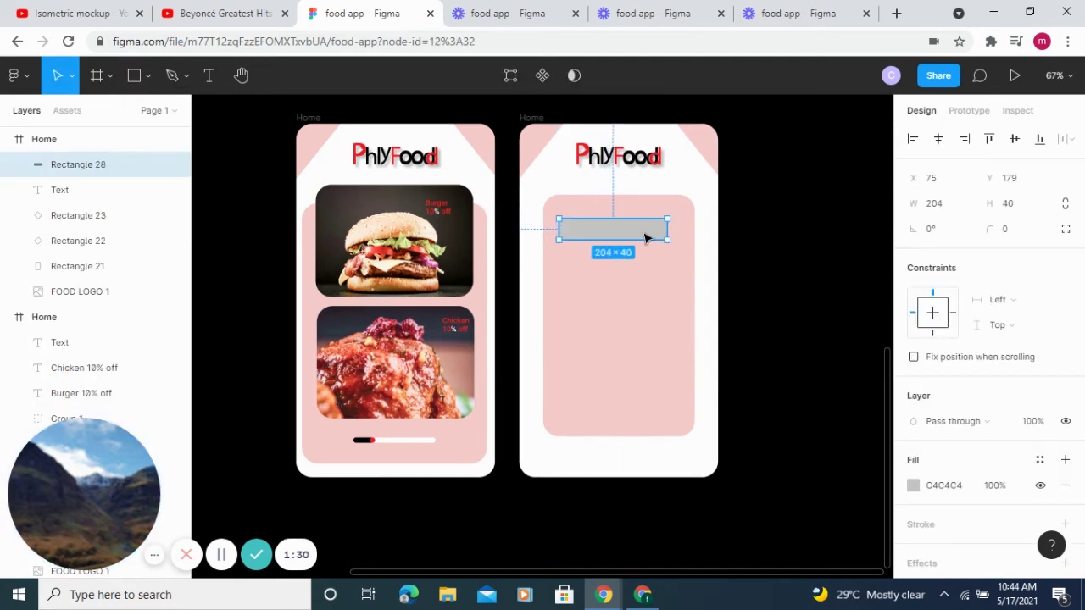